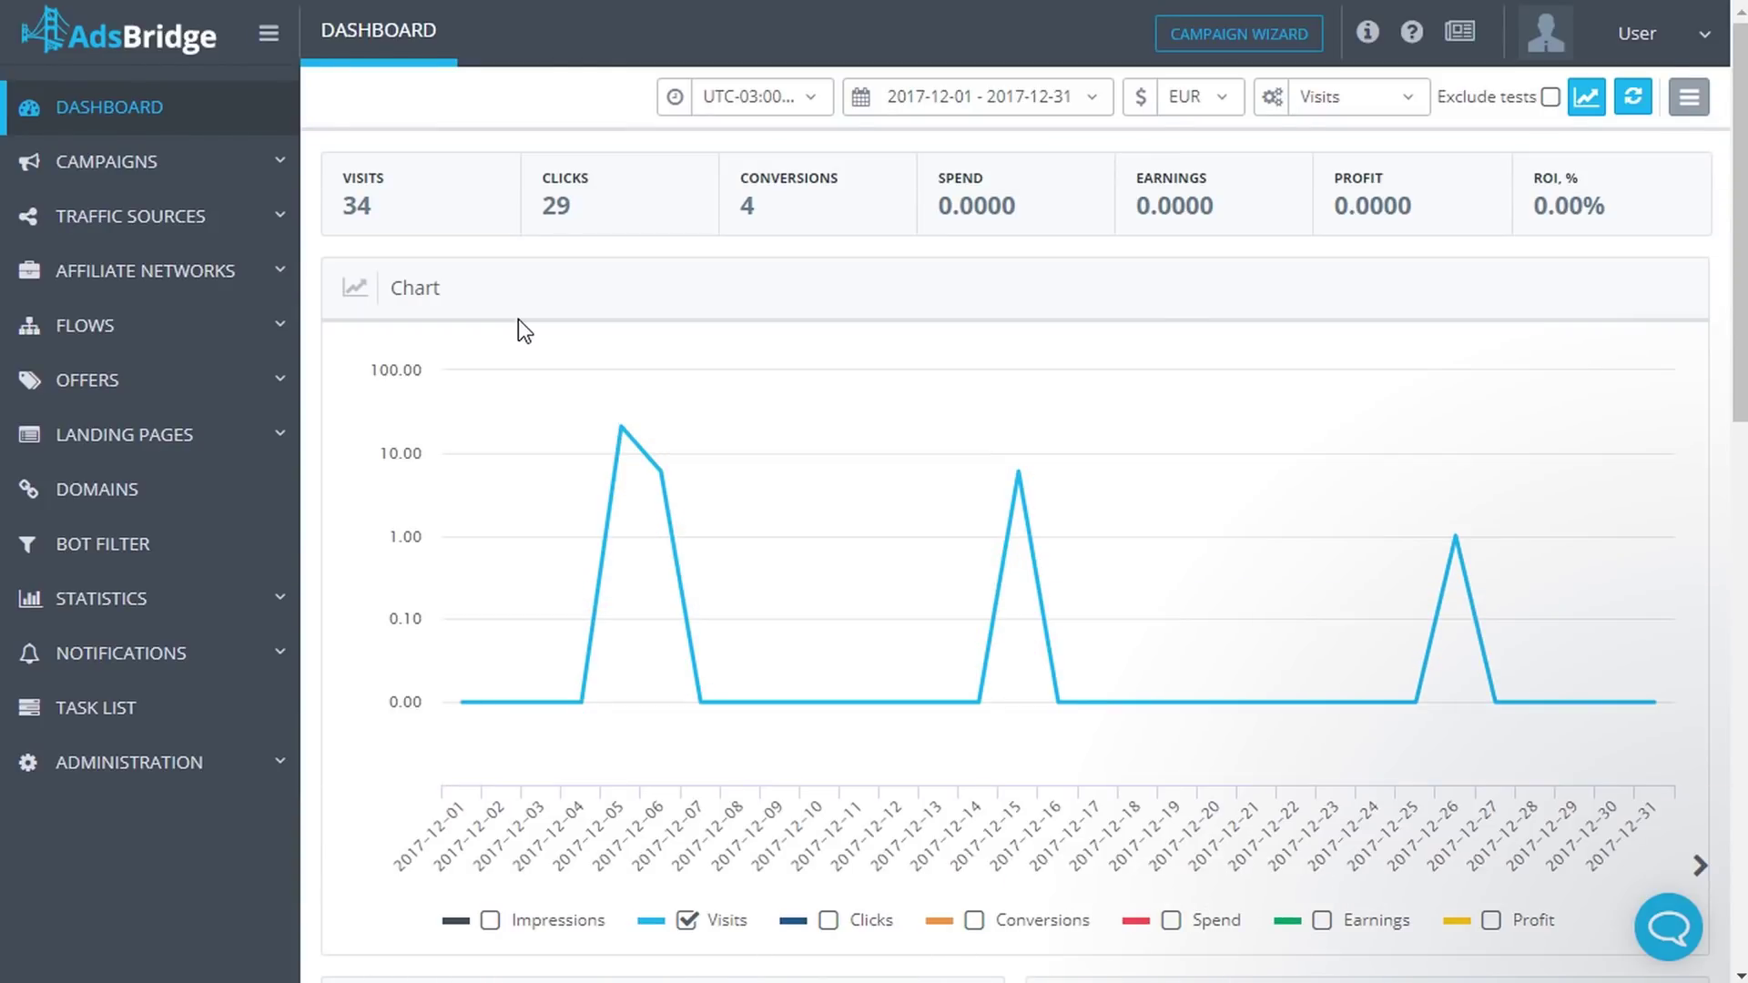
# - Expand the Landing Pages section in the left sidebar
pyautogui.click(159, 439)
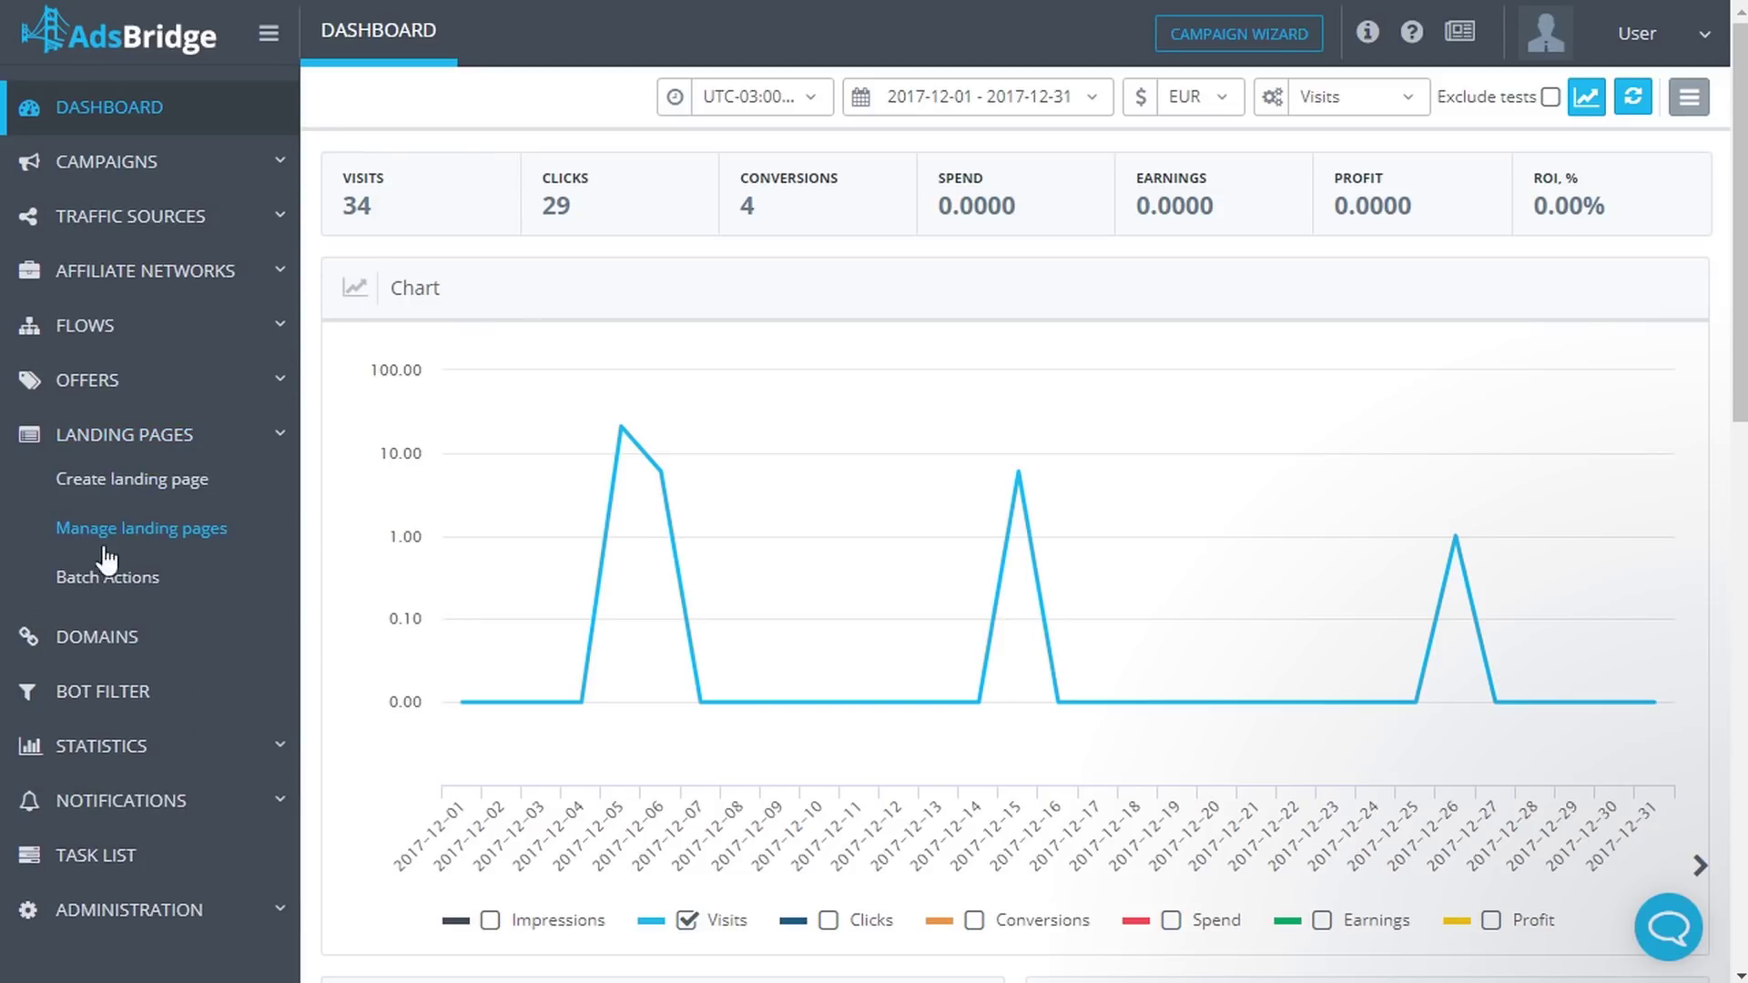
# - Open Manage landing pages, then collapse and re-expand the Default group
pyautogui.click(156, 530)
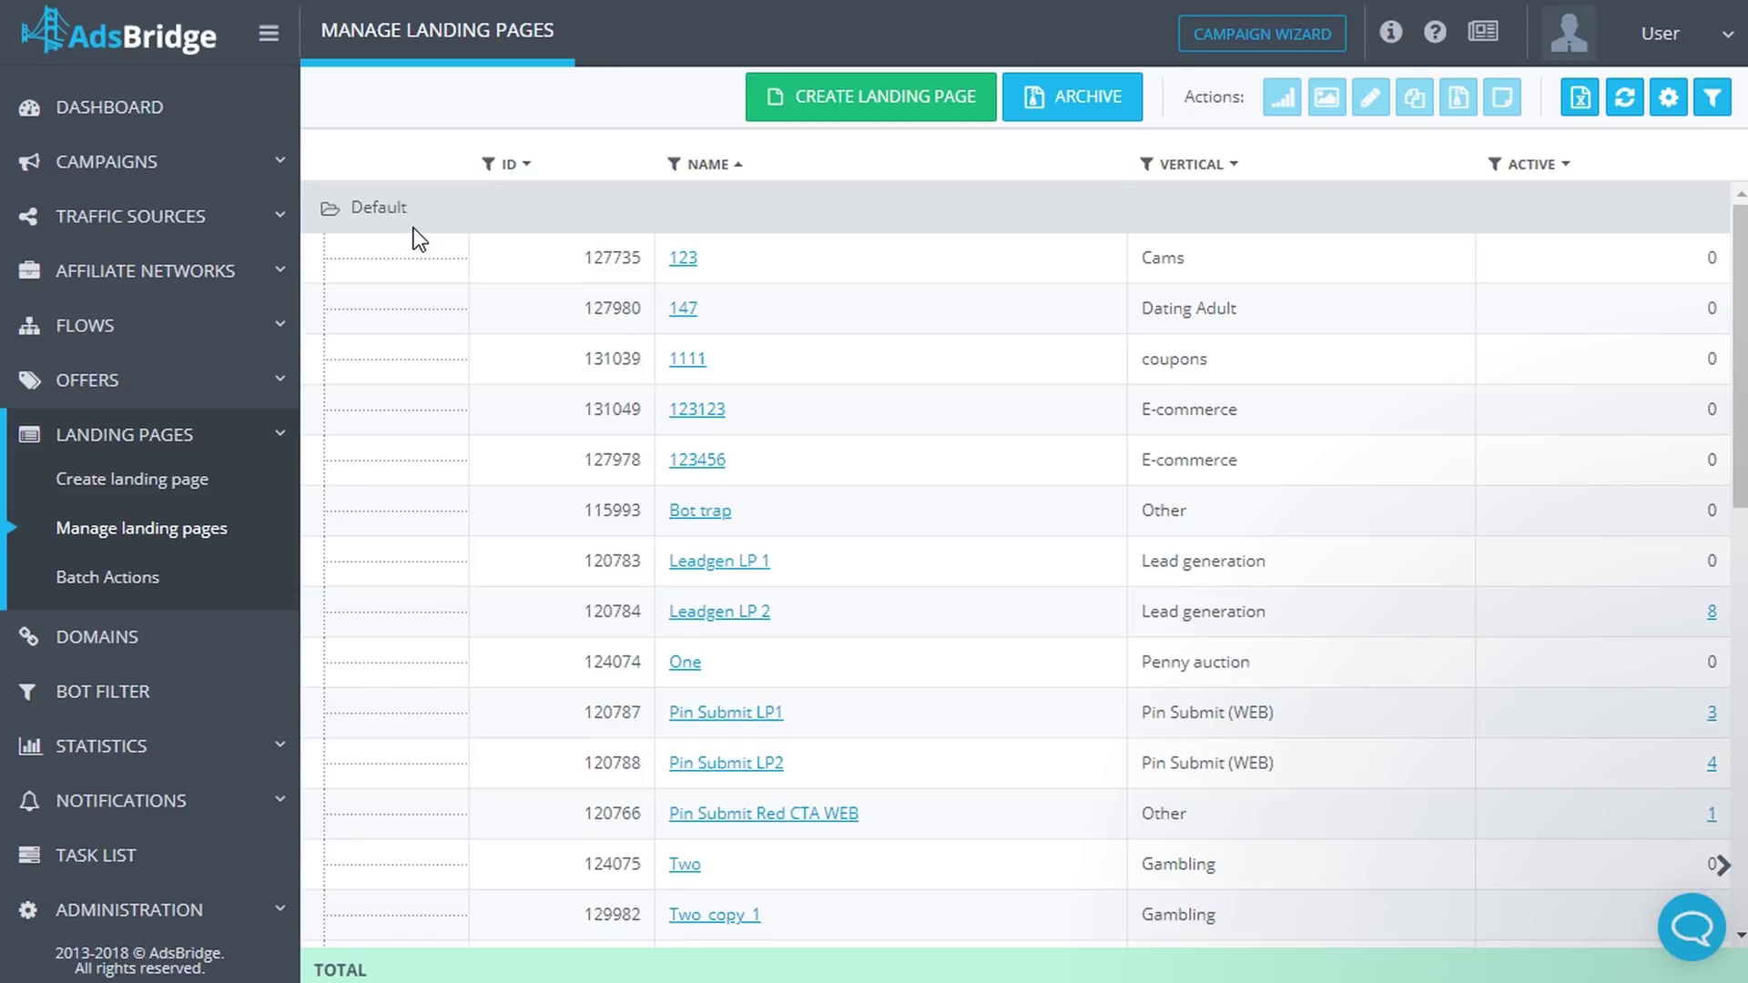
pyautogui.click(330, 211)
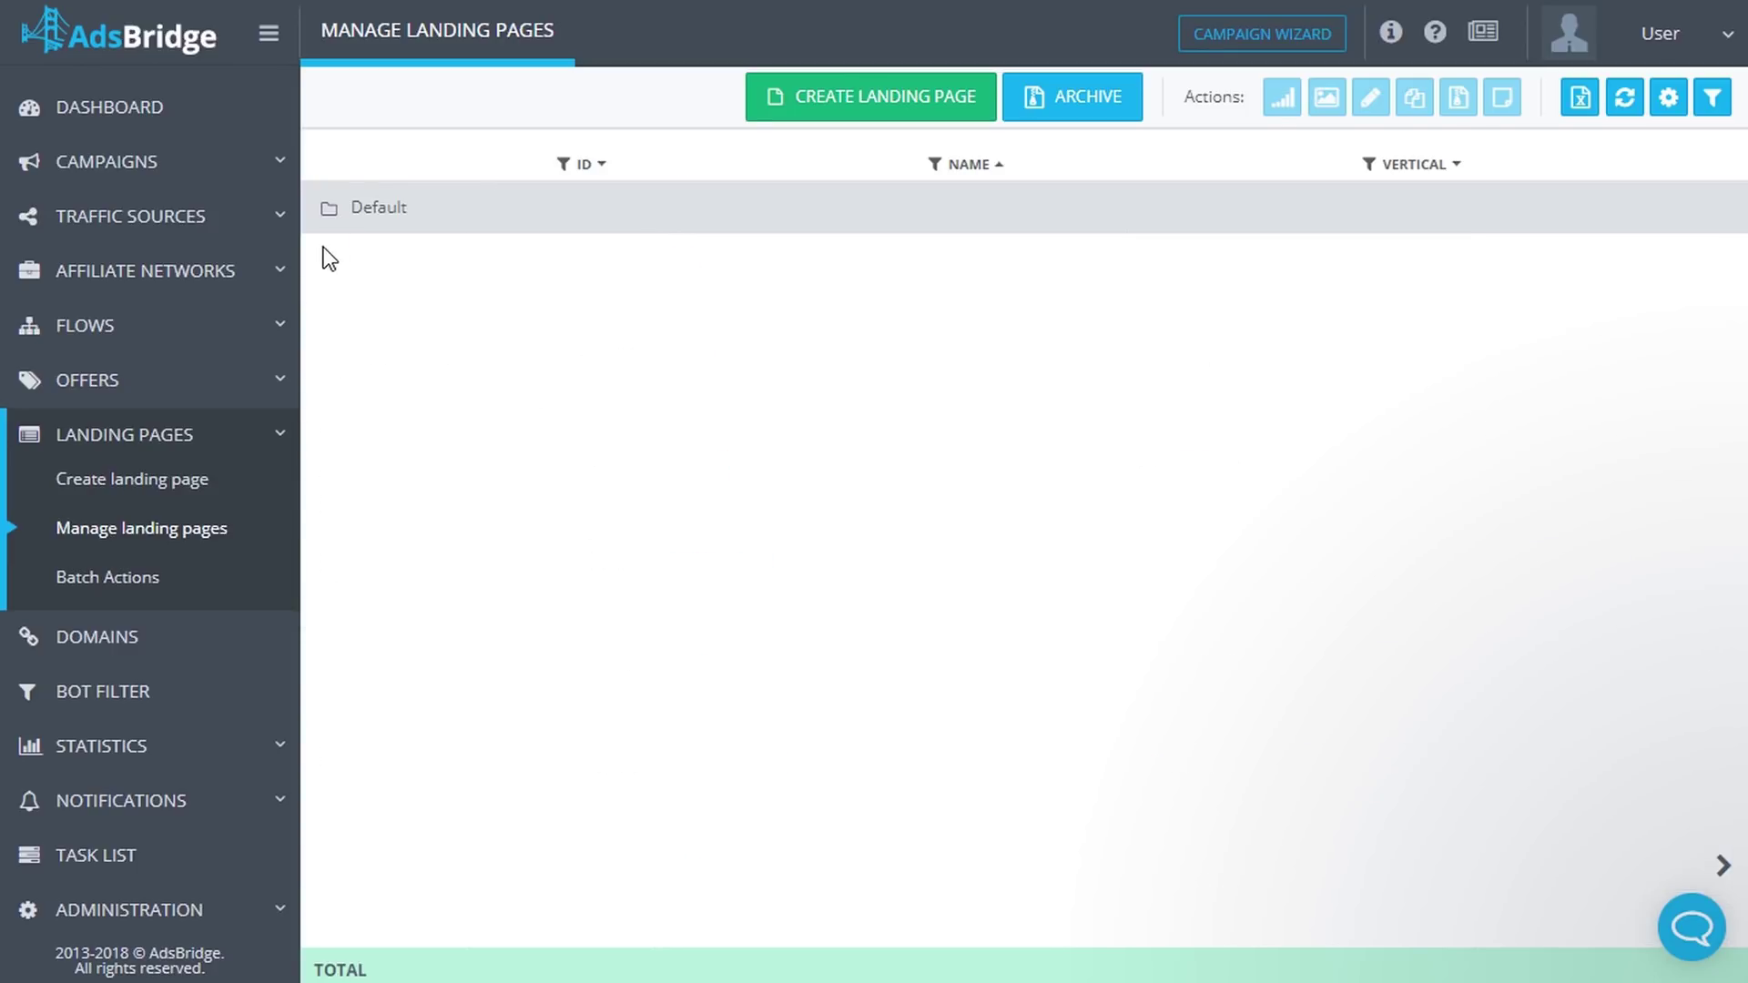
pyautogui.click(330, 211)
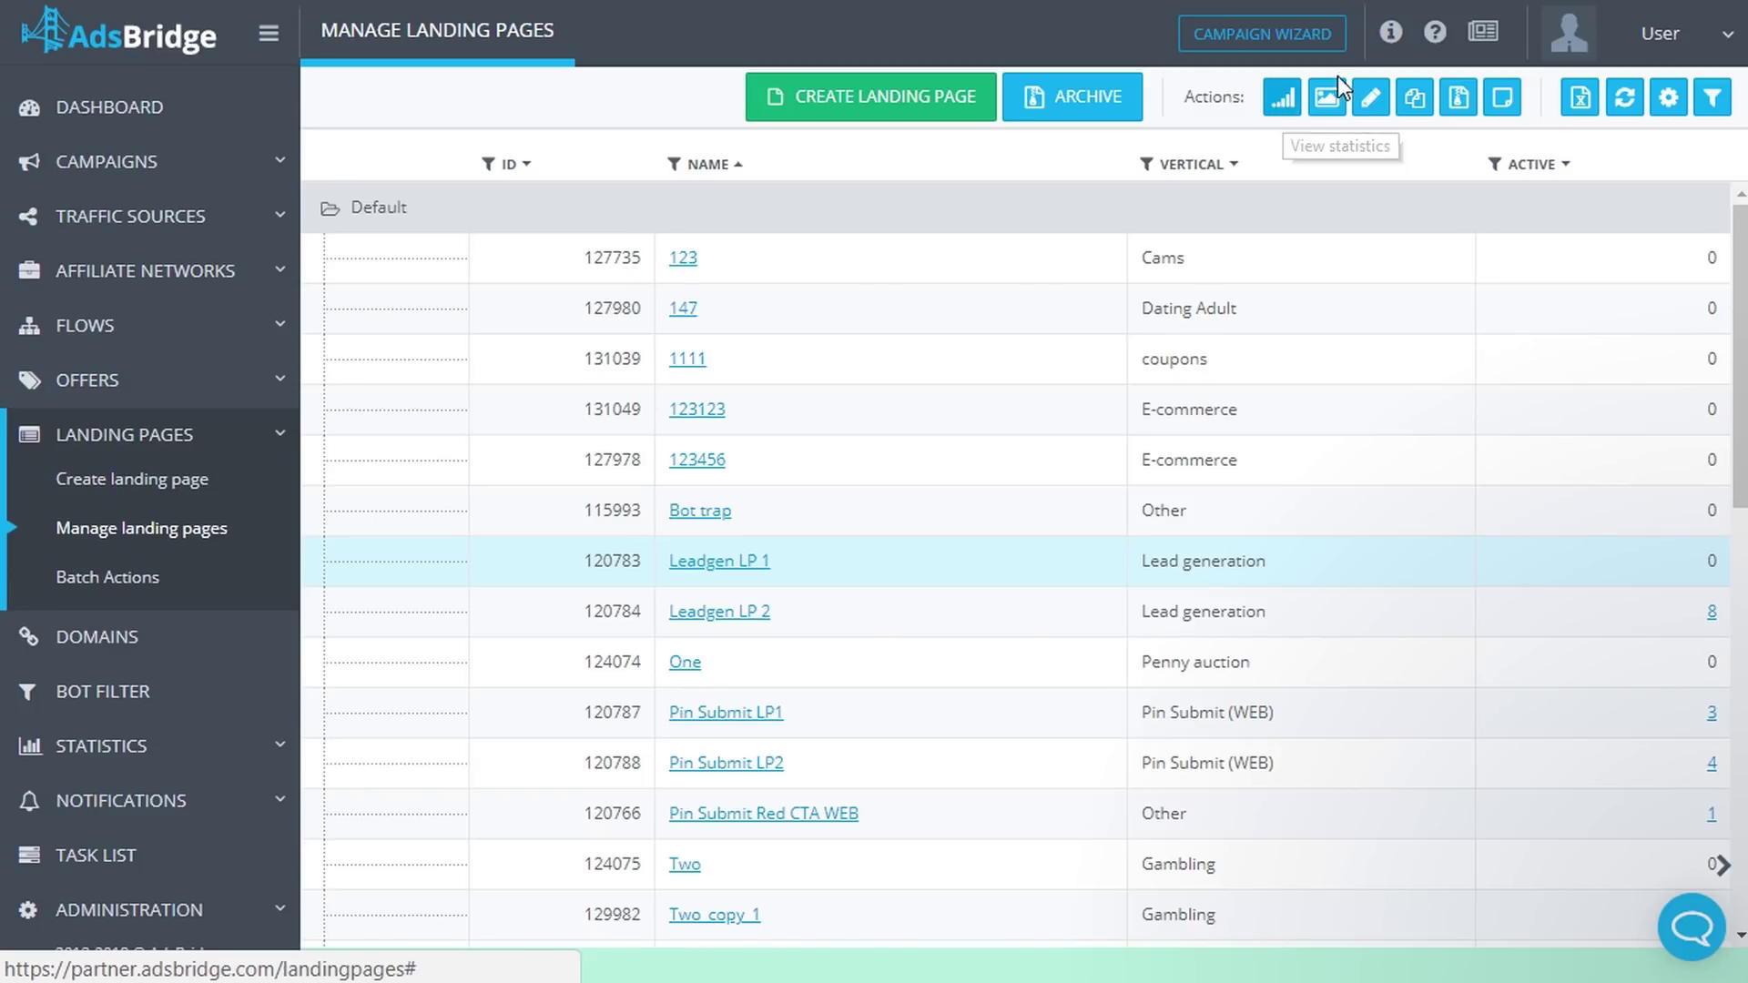
pyautogui.moveTo(1328, 105)
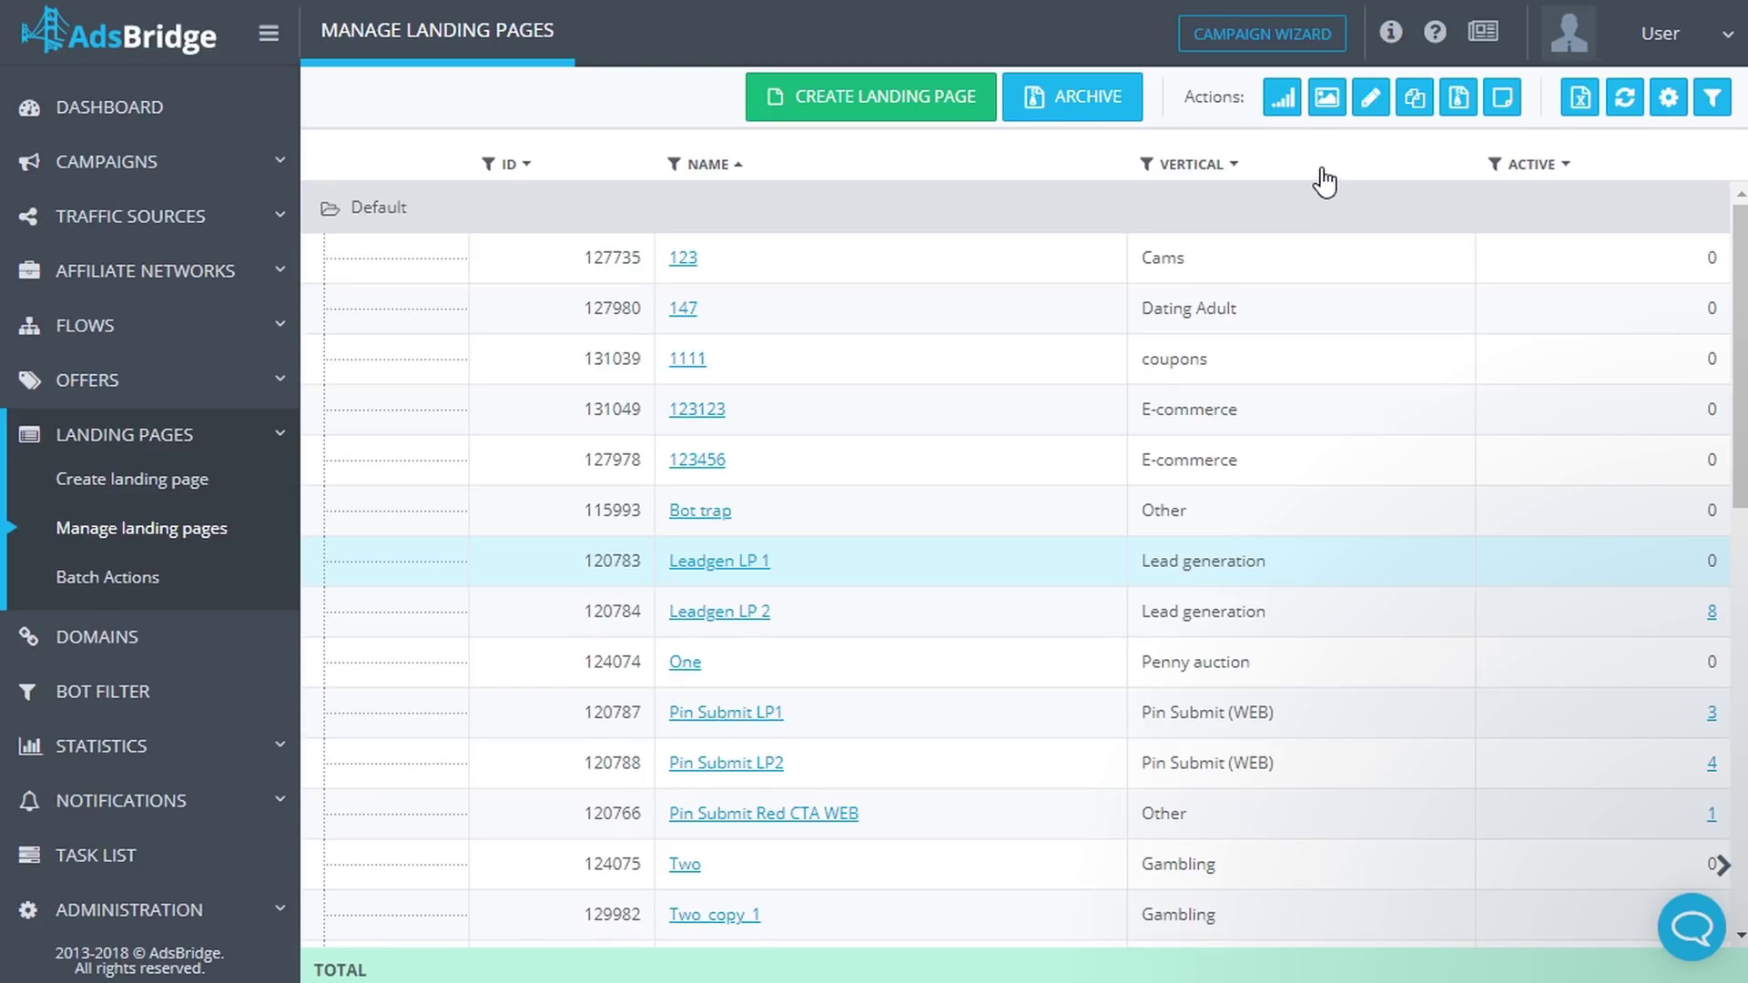
# - Review and save Leadgen LP 1's settings, then select the Leadgen LP 1 row
pyautogui.click(1373, 98)
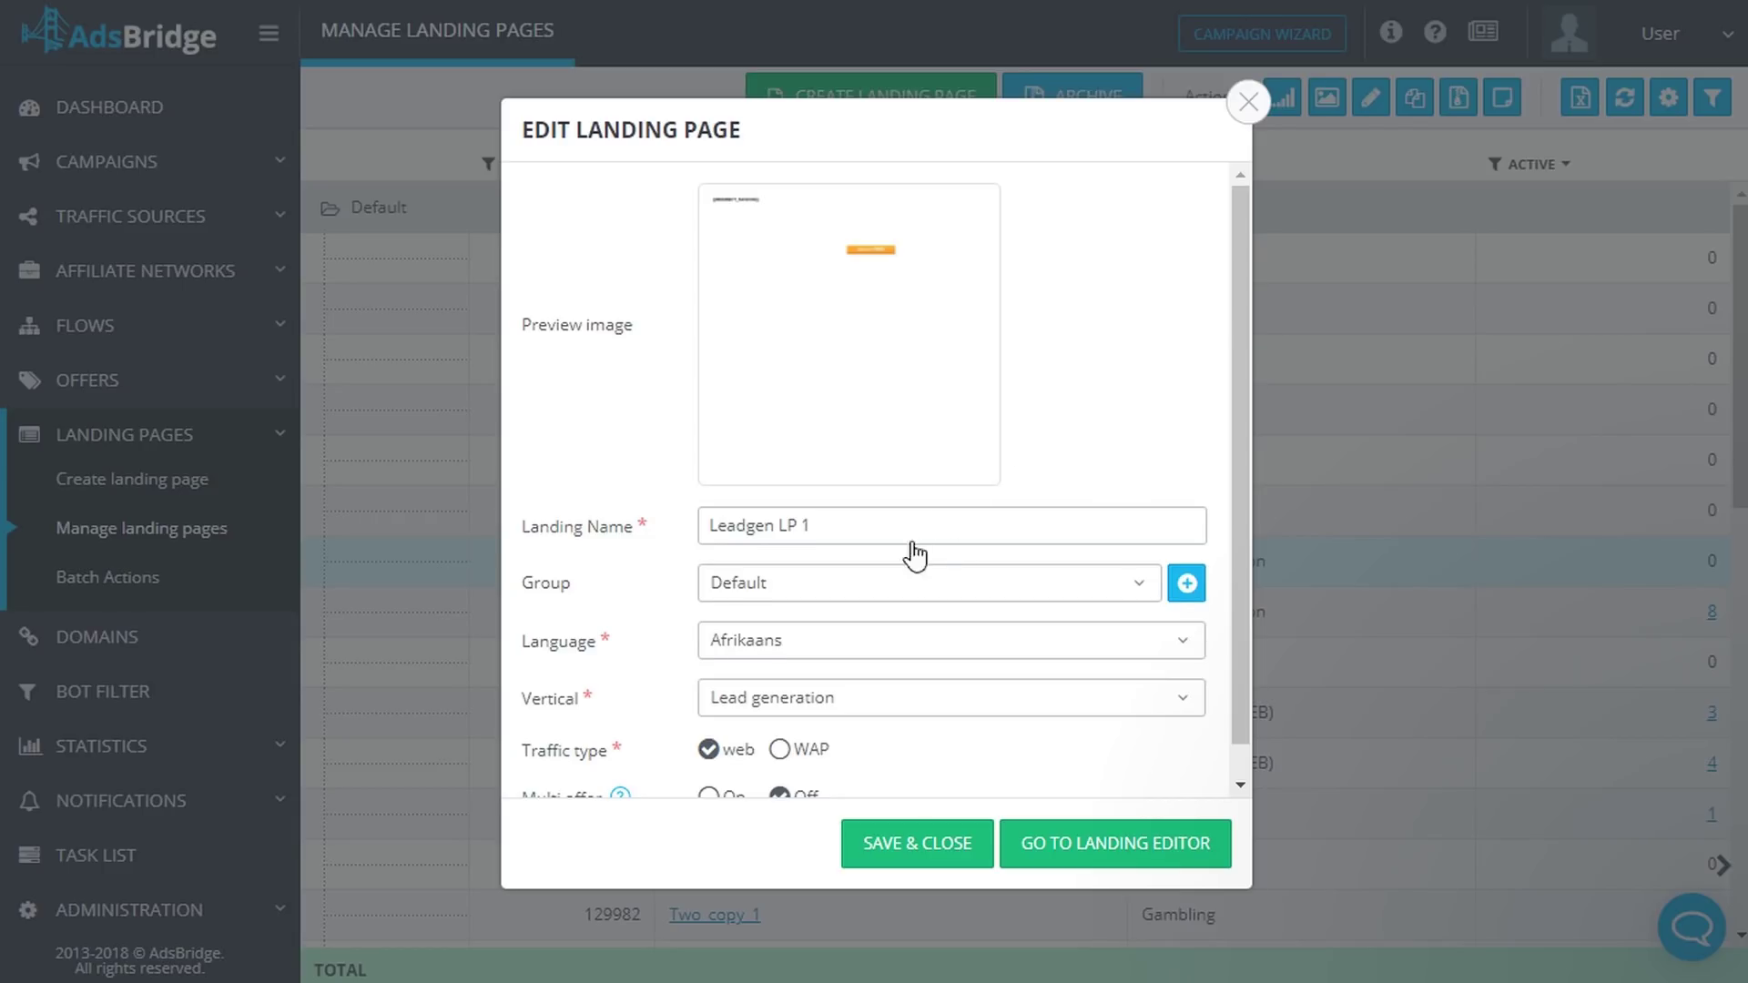
pyautogui.scroll(-1, 907, 564)
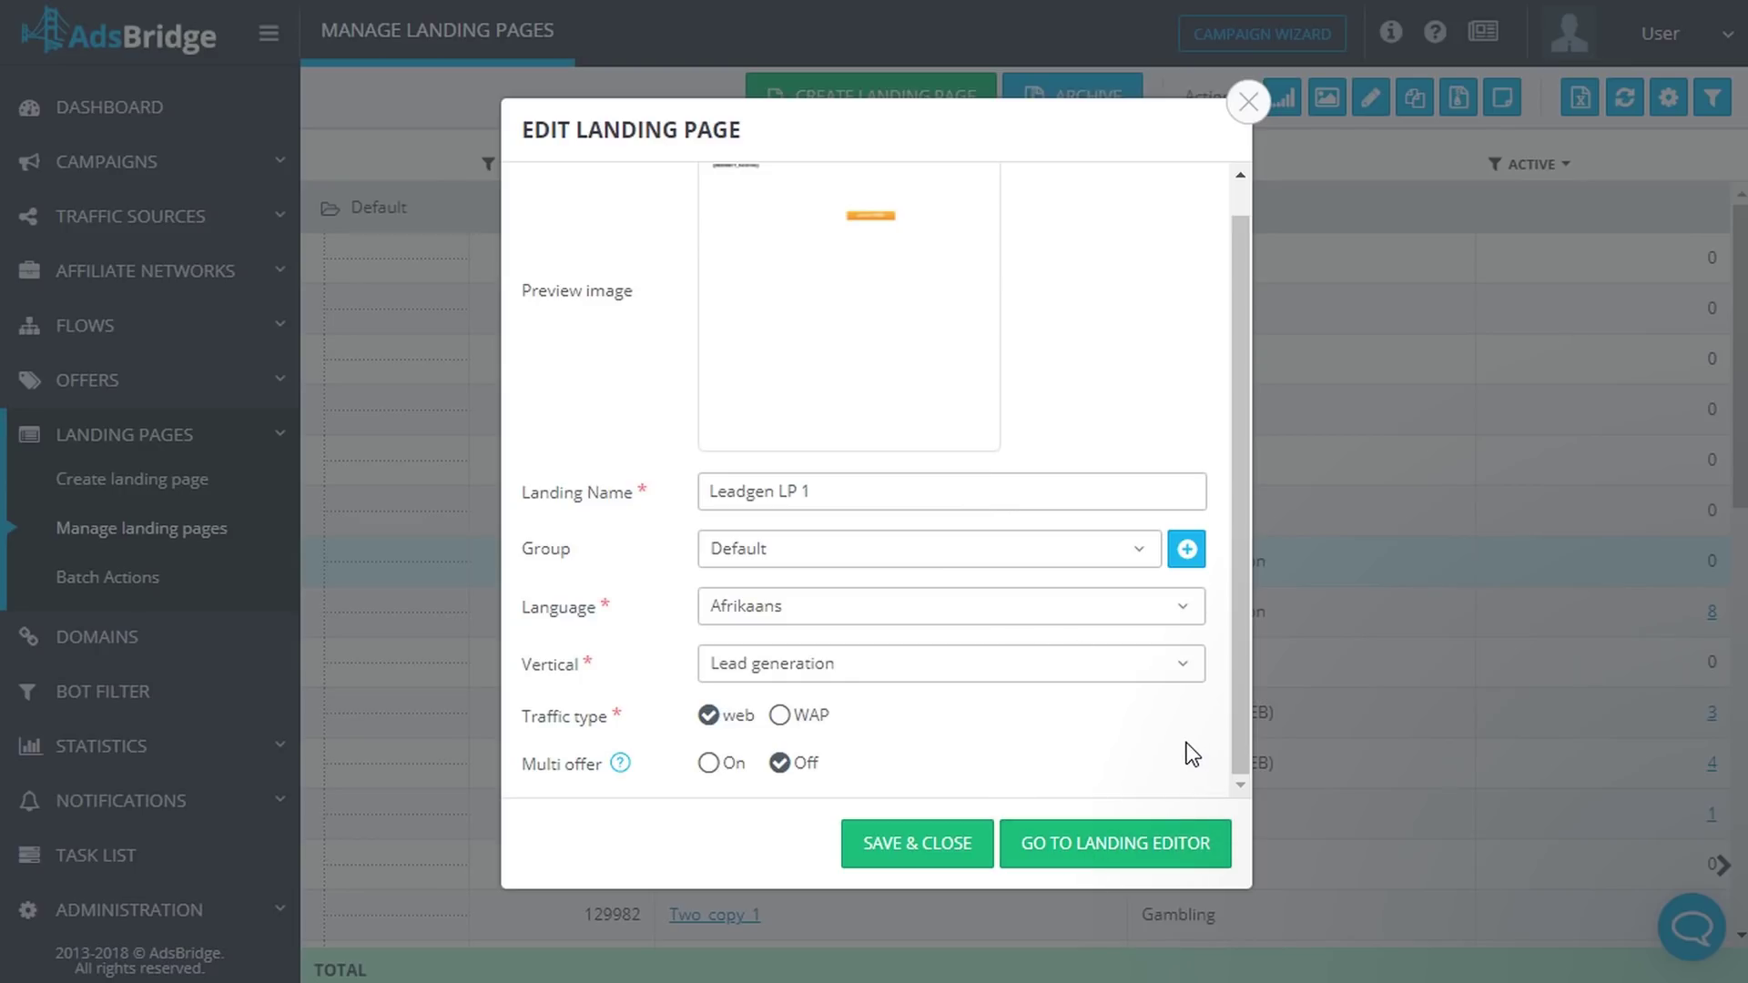
pyautogui.click(954, 848)
pyautogui.click(837, 559)
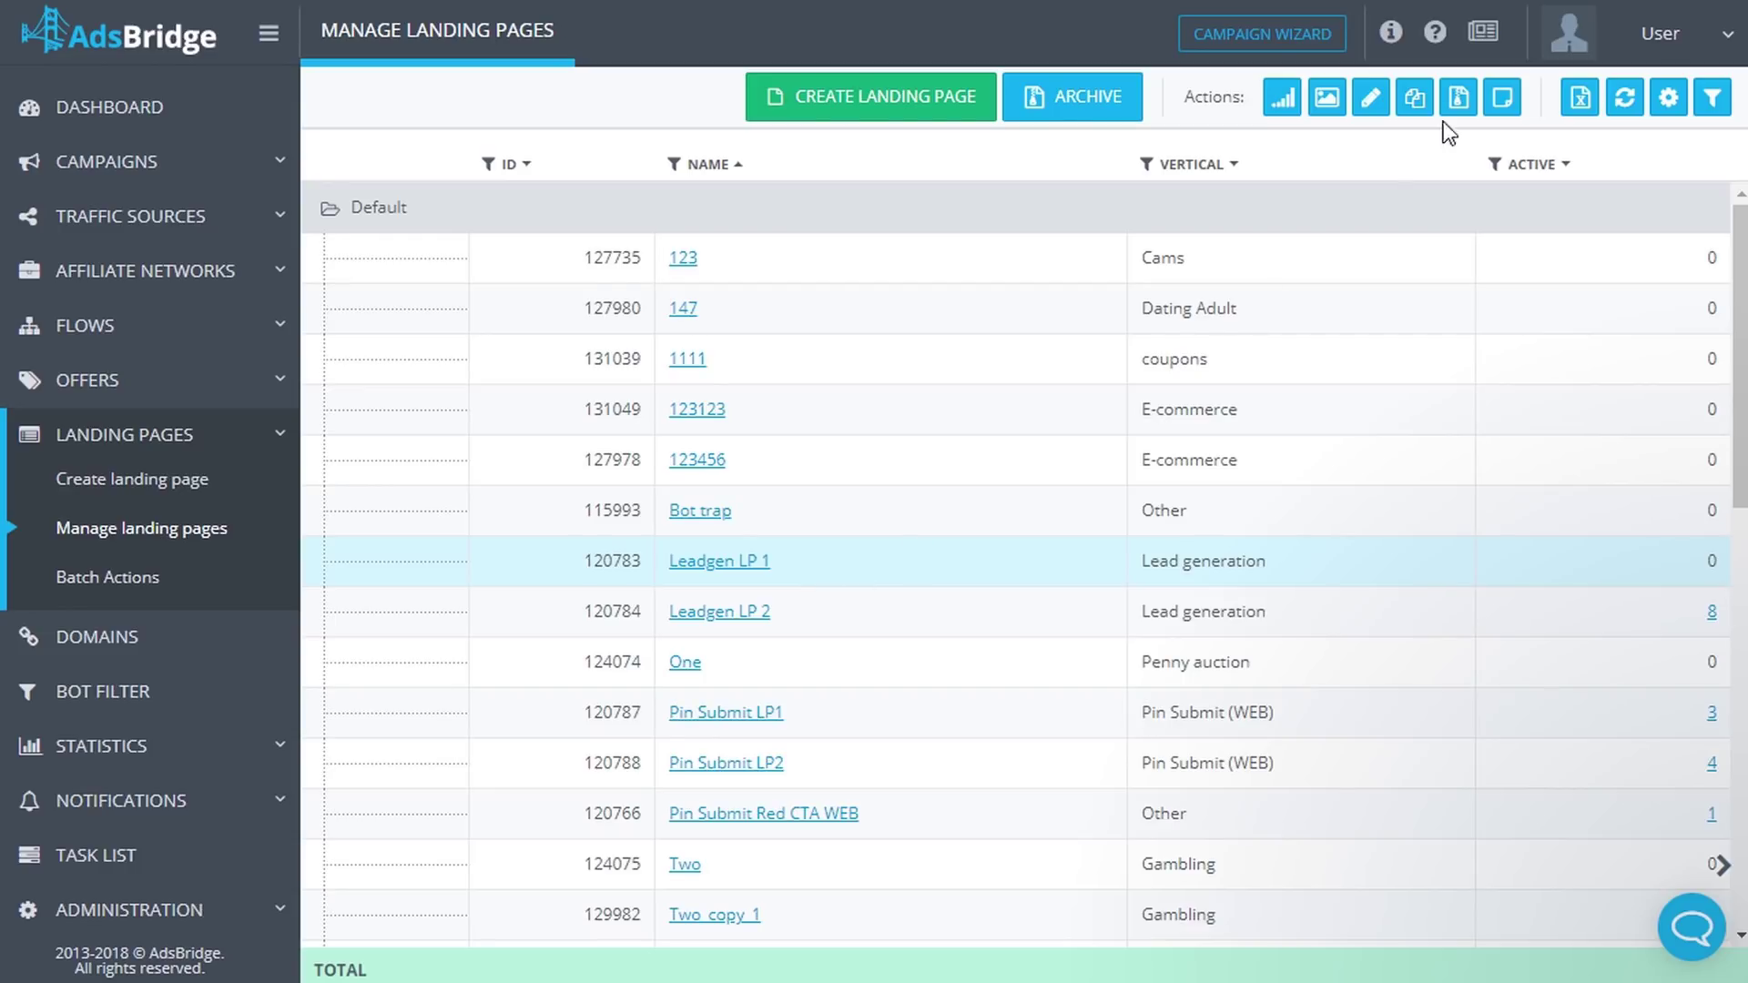
# - Archive Leadgen LP 1 (ID 120783) and view it in the Archive list
pyautogui.click(1459, 95)
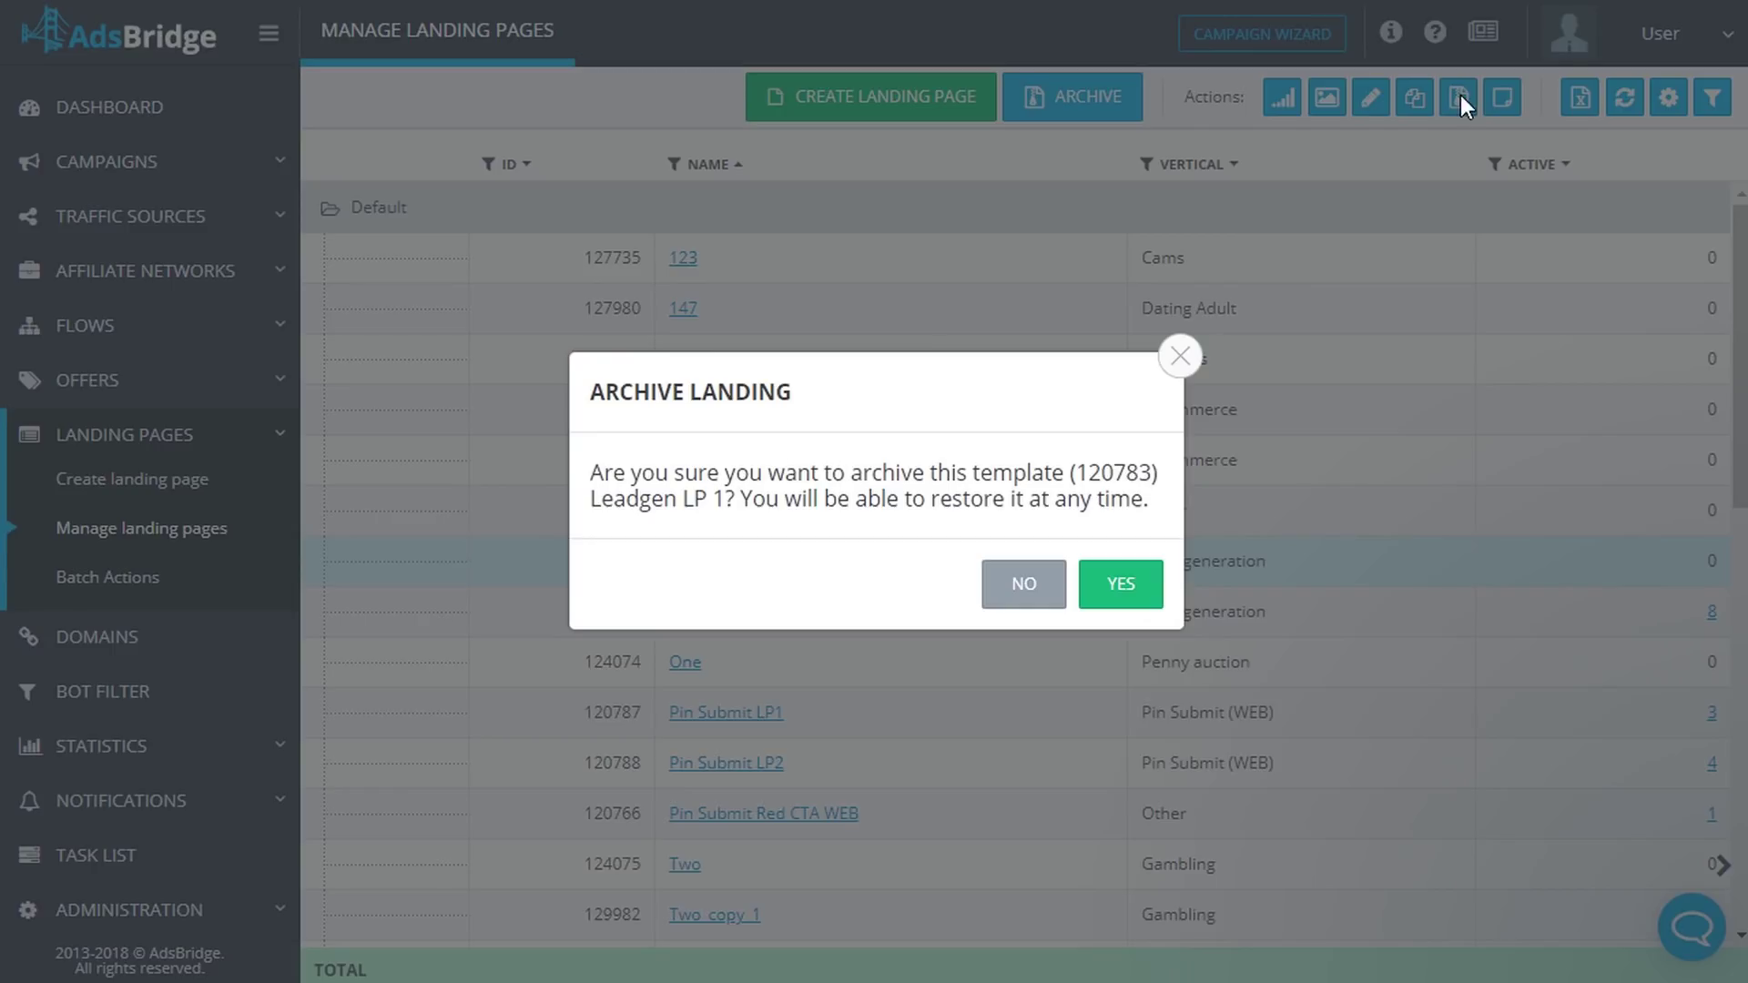
pyautogui.click(1092, 597)
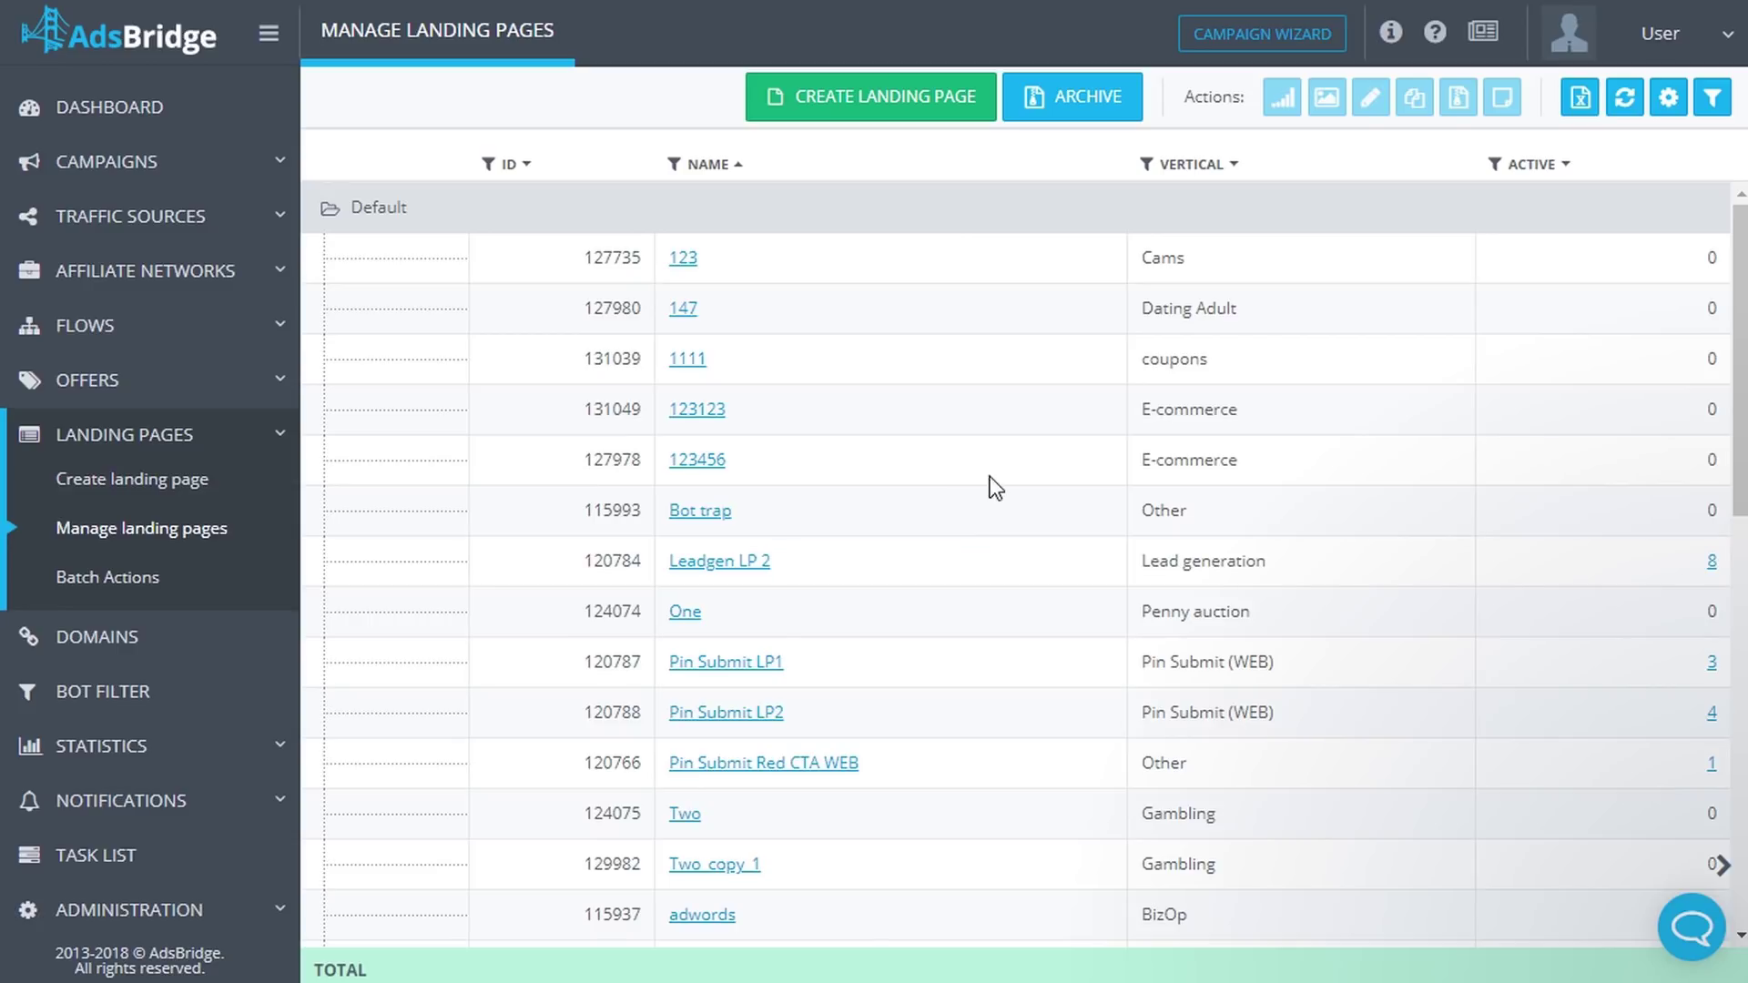
pyautogui.click(1089, 102)
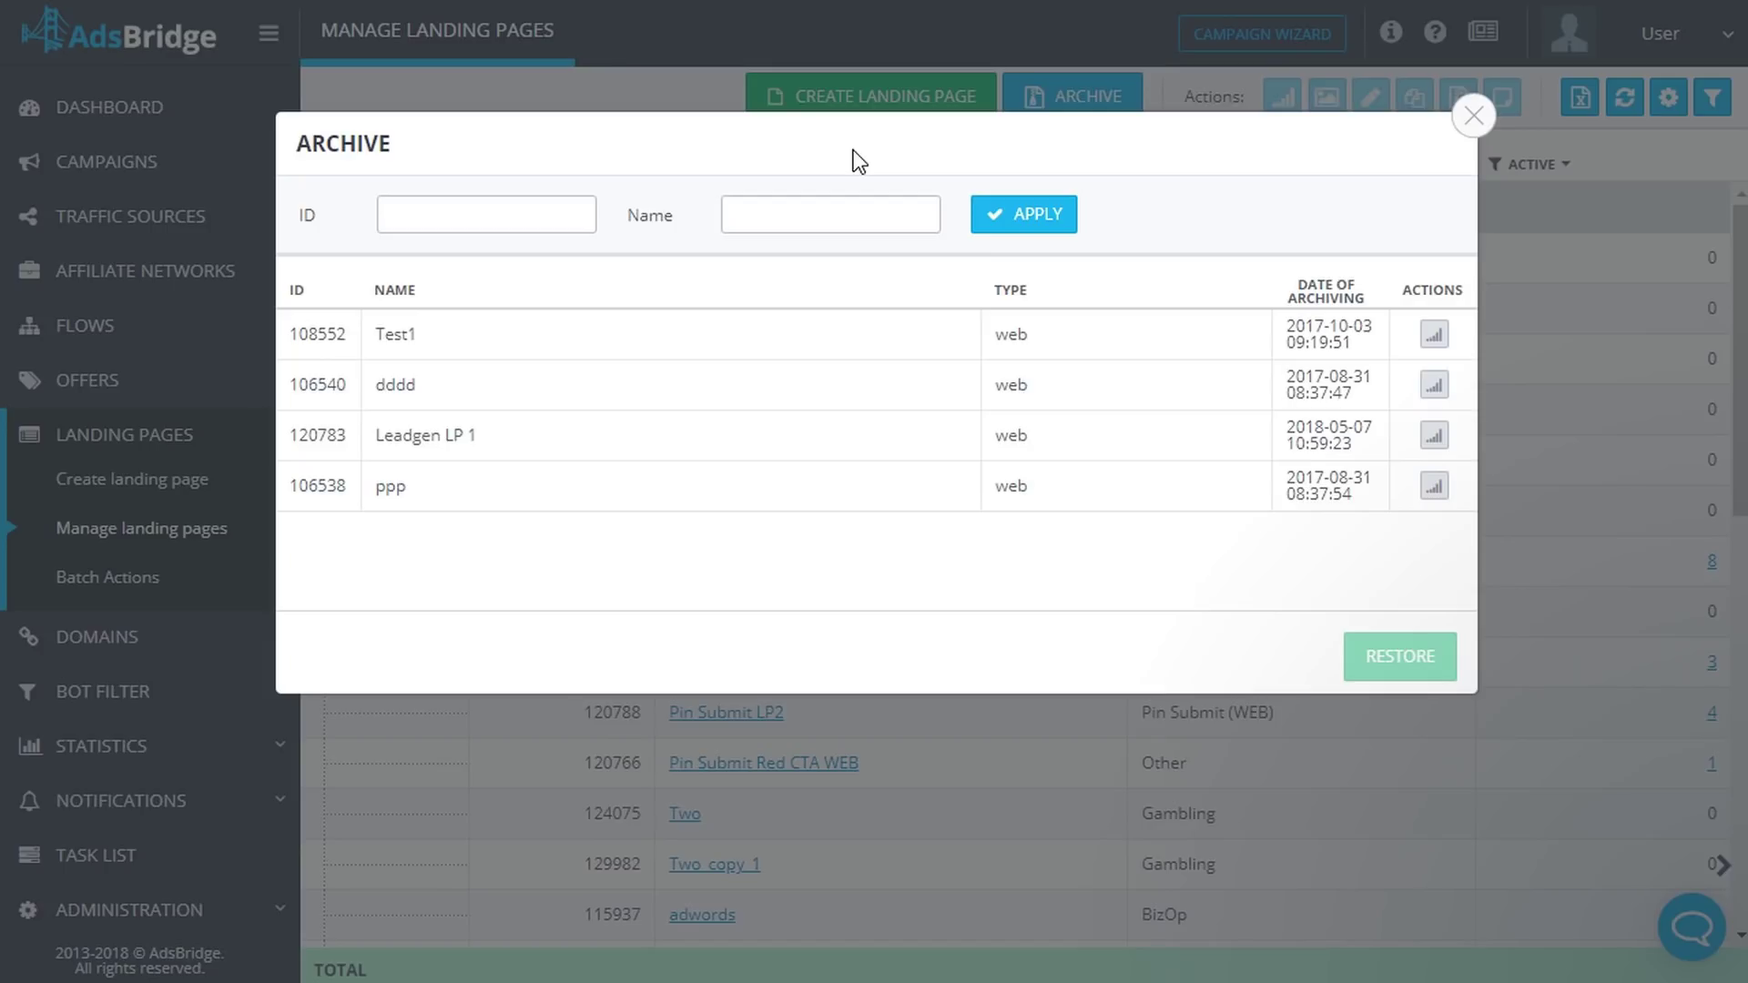
# - Restore Leadgen LP 1 from the Archive list
pyautogui.click(456, 436)
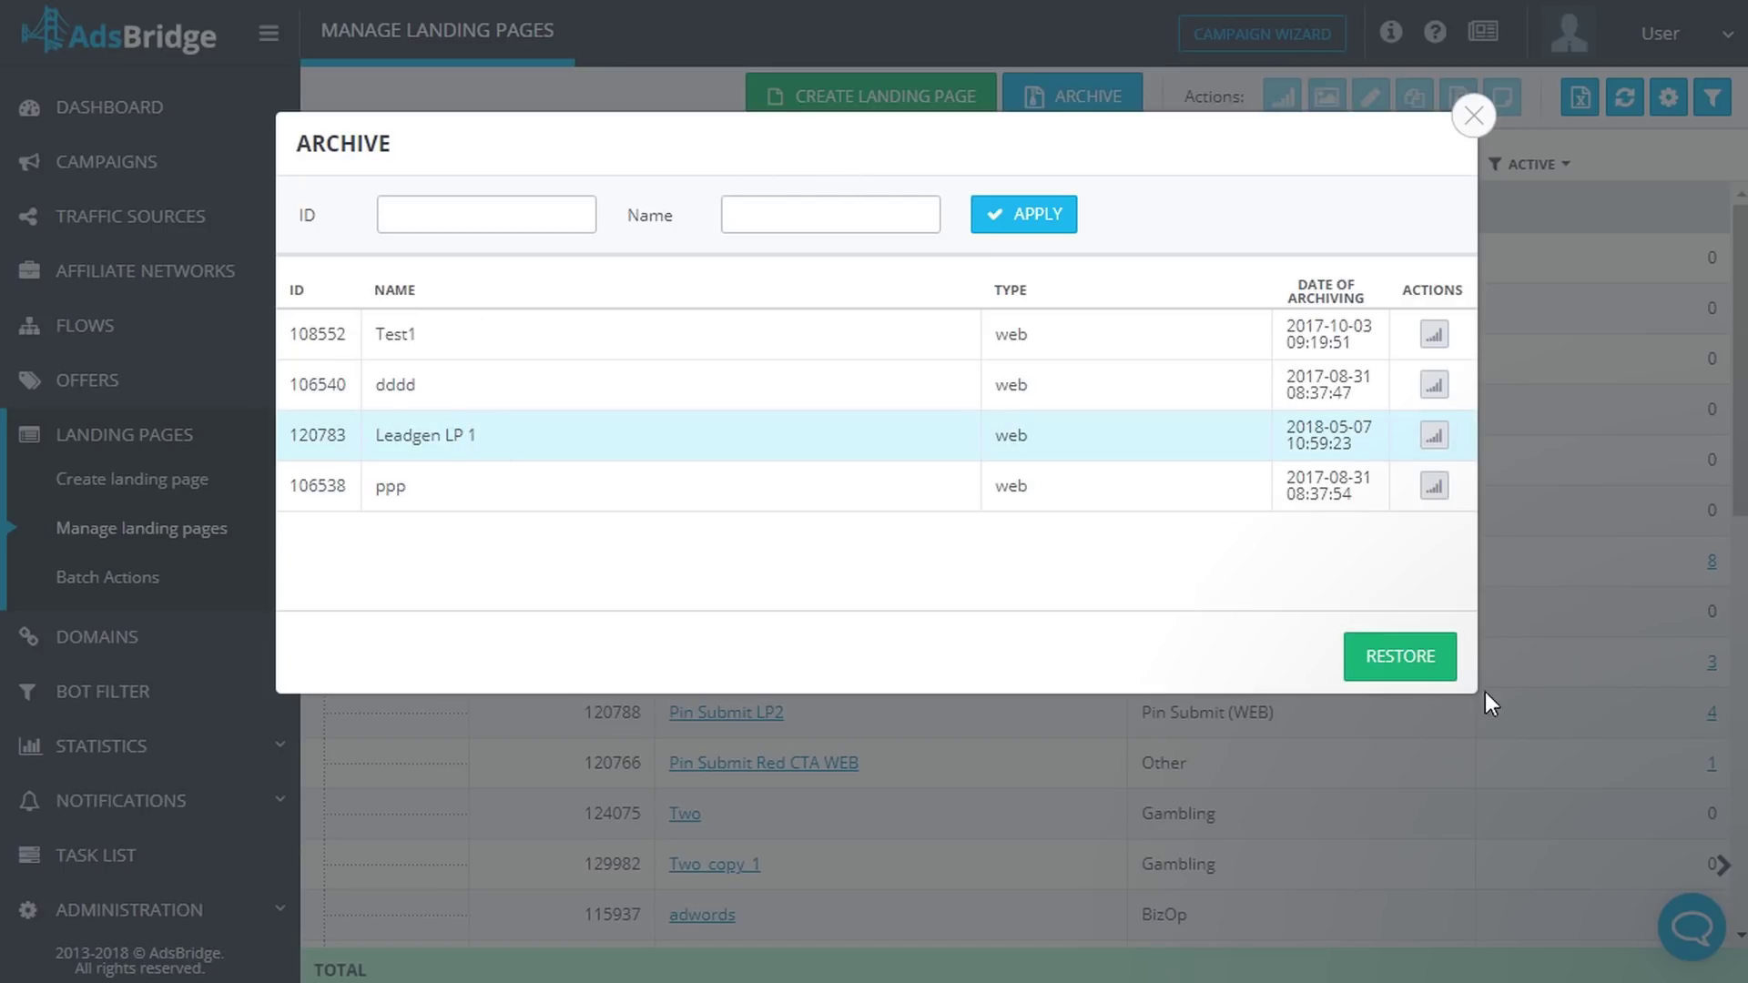
pyautogui.click(1417, 669)
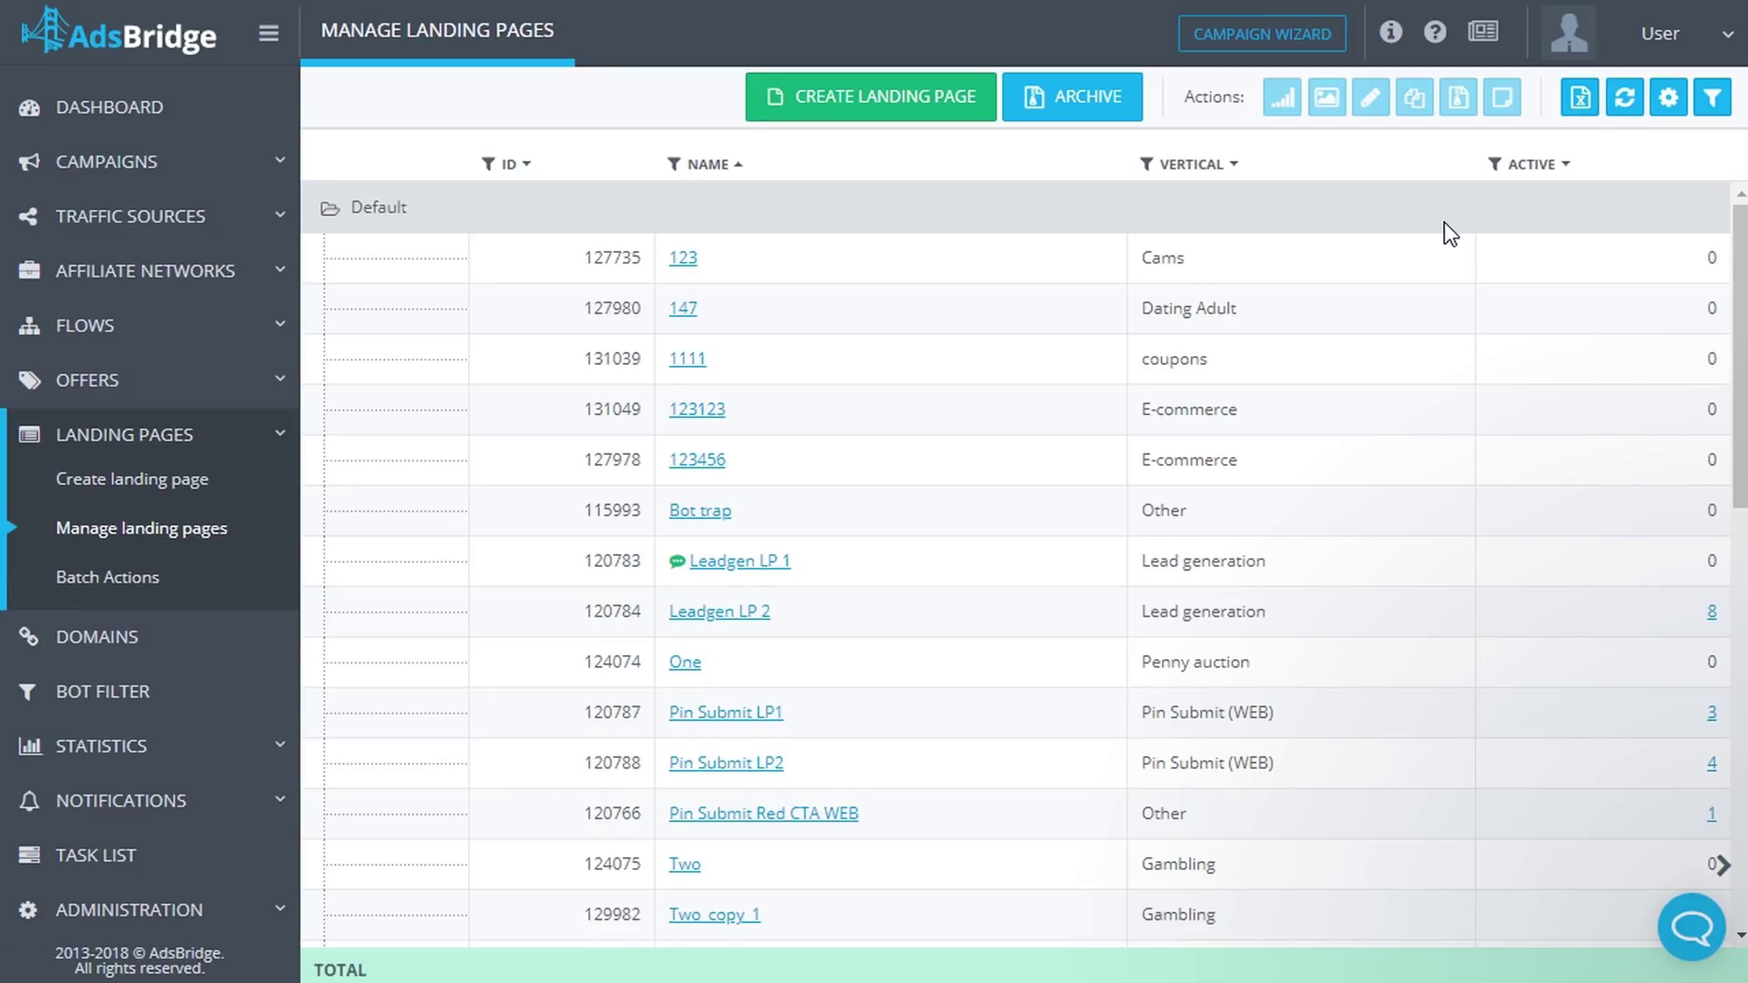
# - Change the table currency from GBP to USD, then bring up the Filters panel
pyautogui.click(1663, 102)
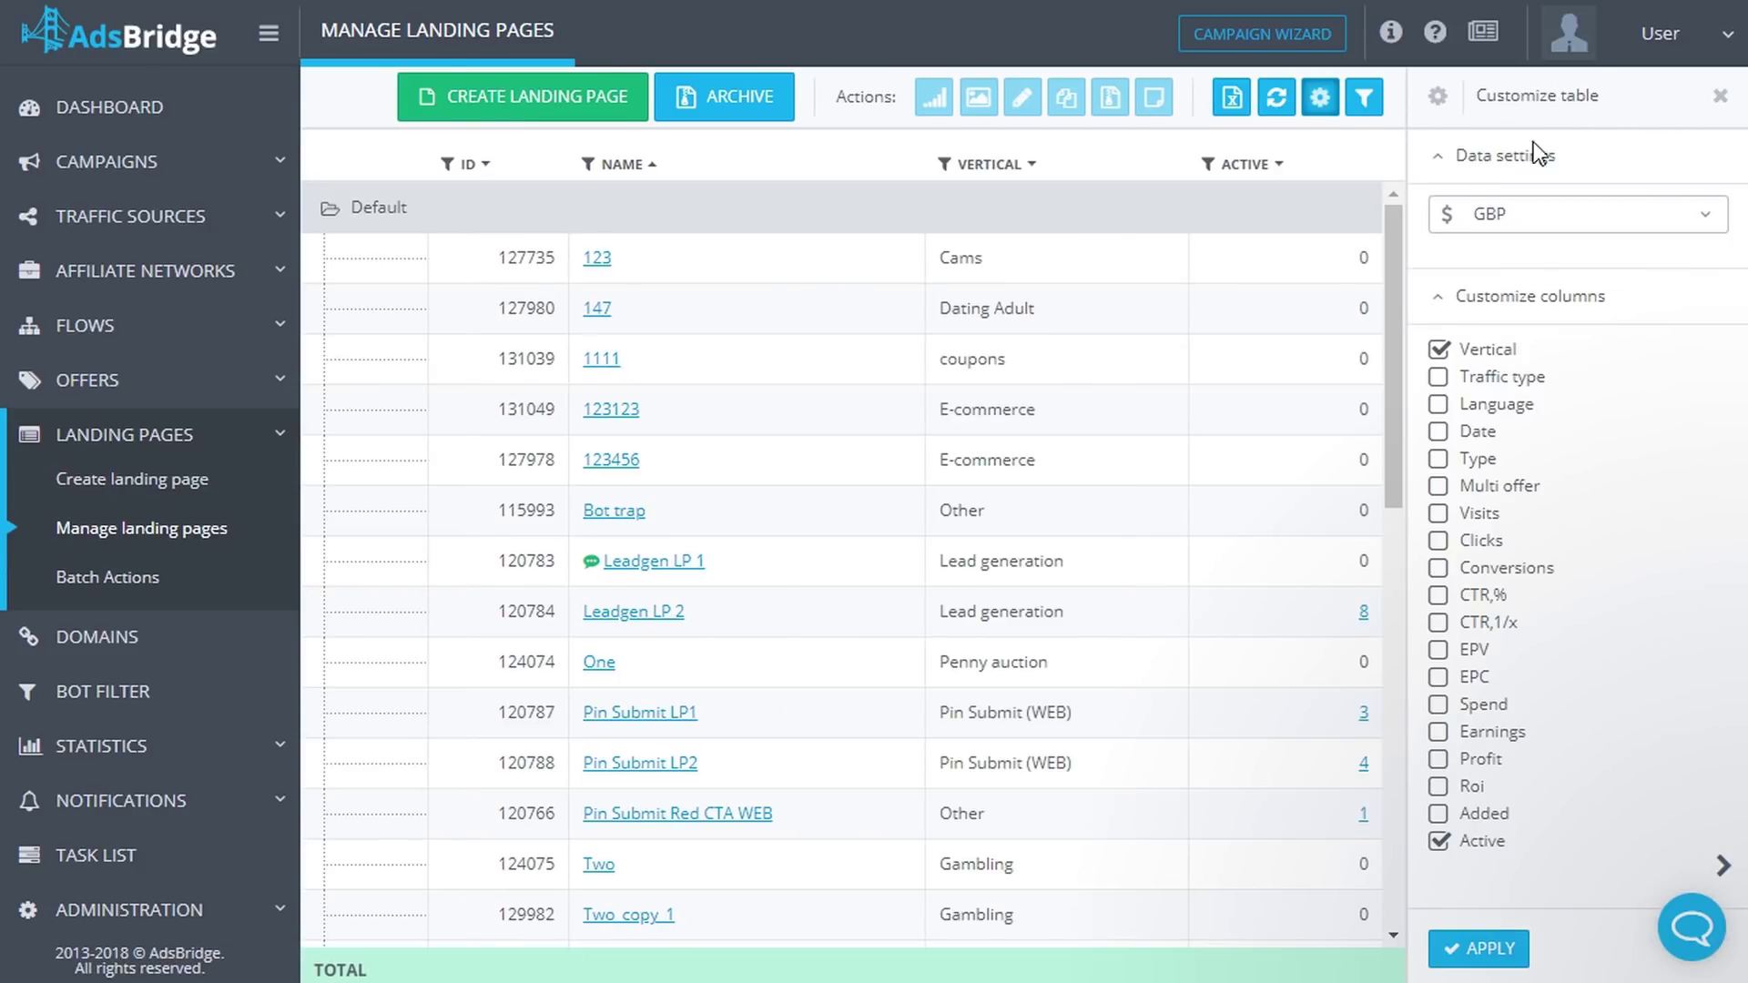
pyautogui.click(1639, 221)
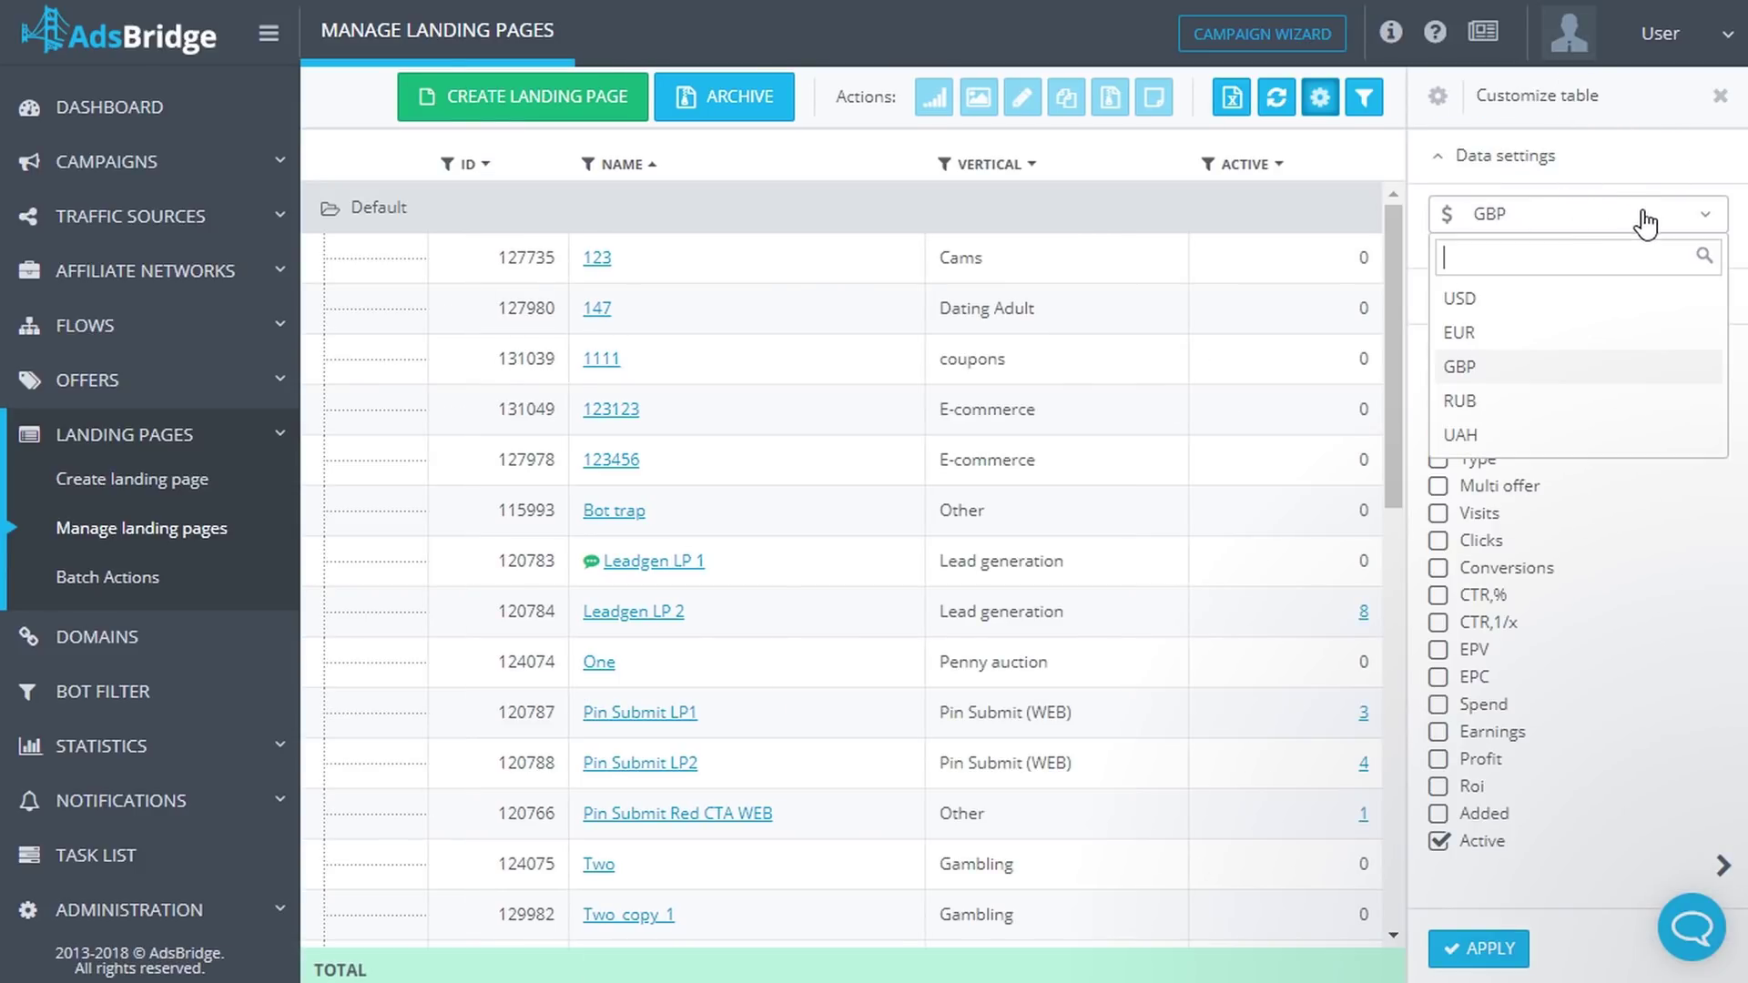
pyautogui.click(1505, 300)
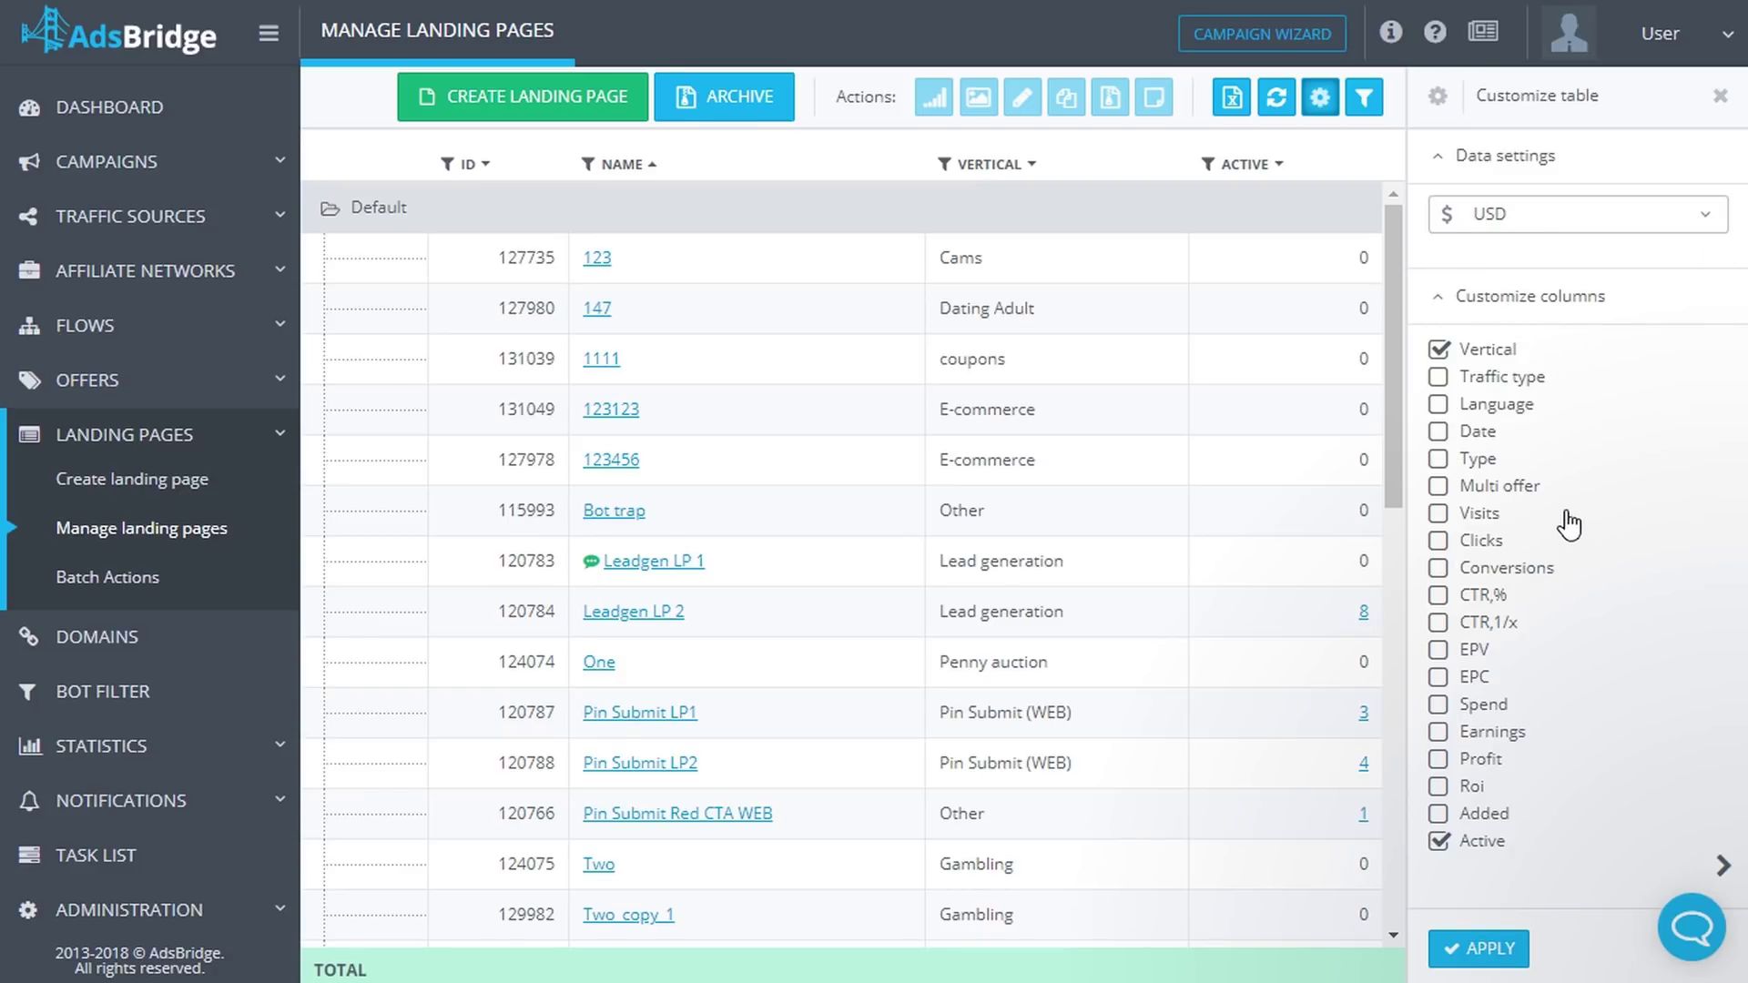
pyautogui.click(1363, 100)
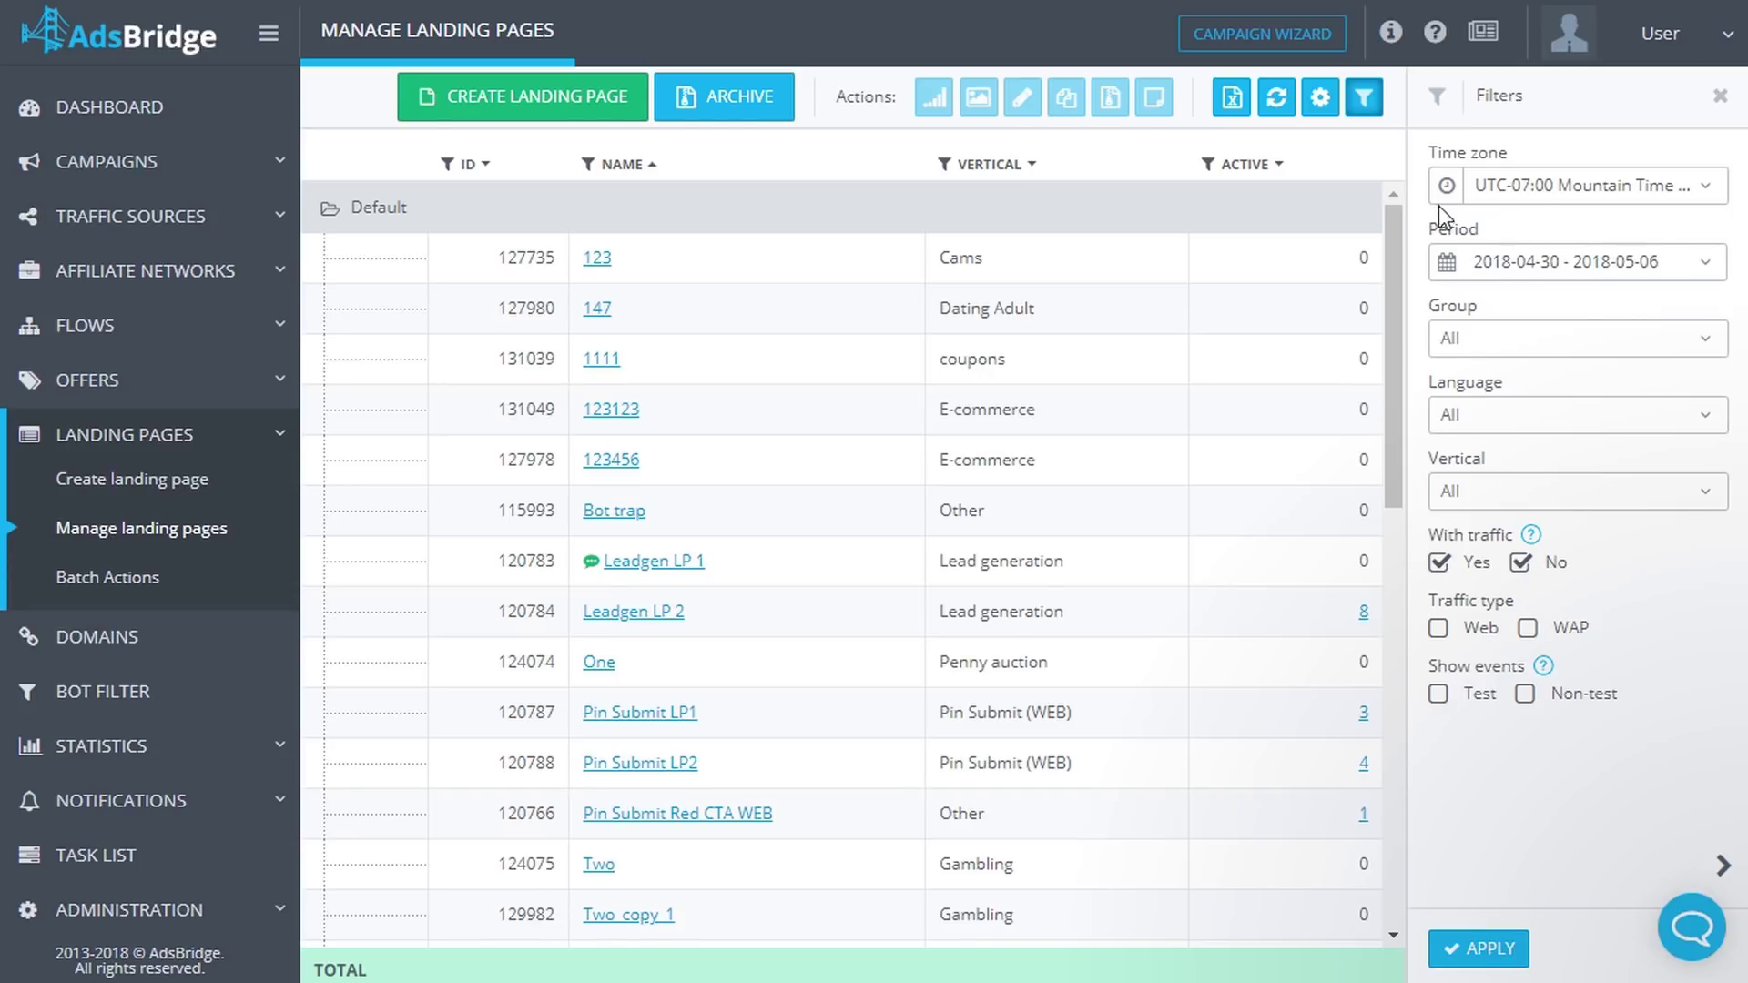
# - Set the filter time zone to UTC-05:00 Eastern Time and the period to Today
pyautogui.click(1546, 193)
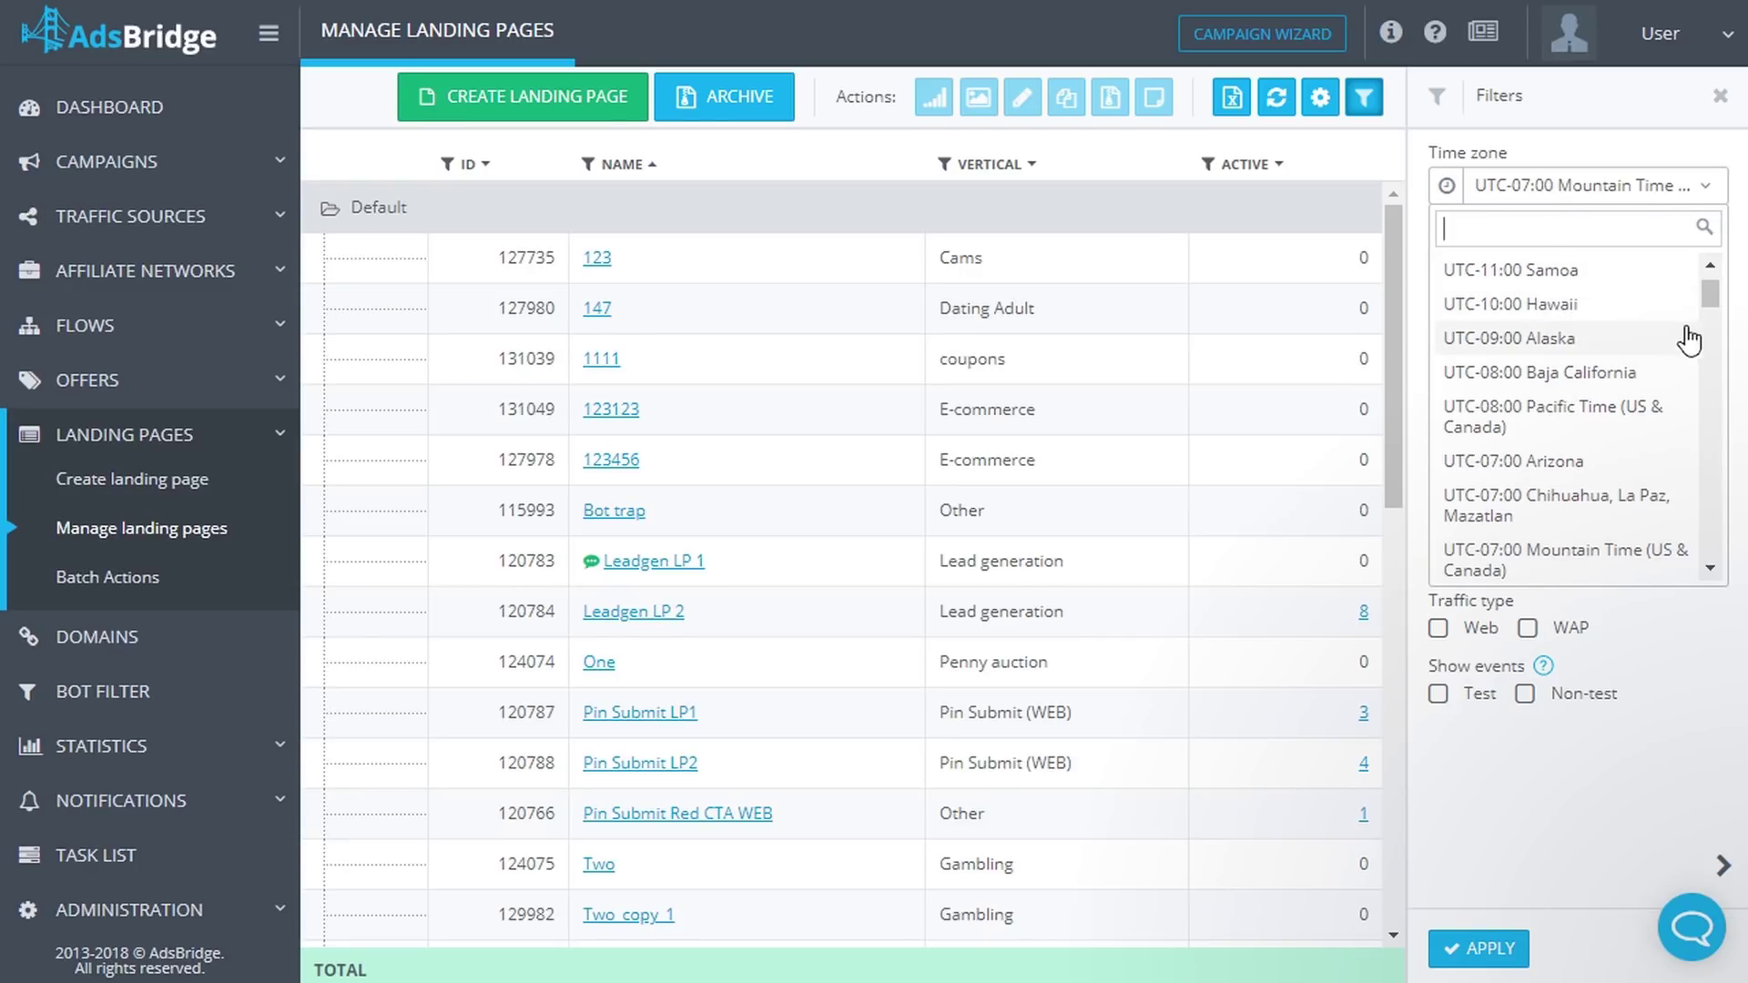
pyautogui.moveTo(1709, 293); pyautogui.dragTo(1708, 324)
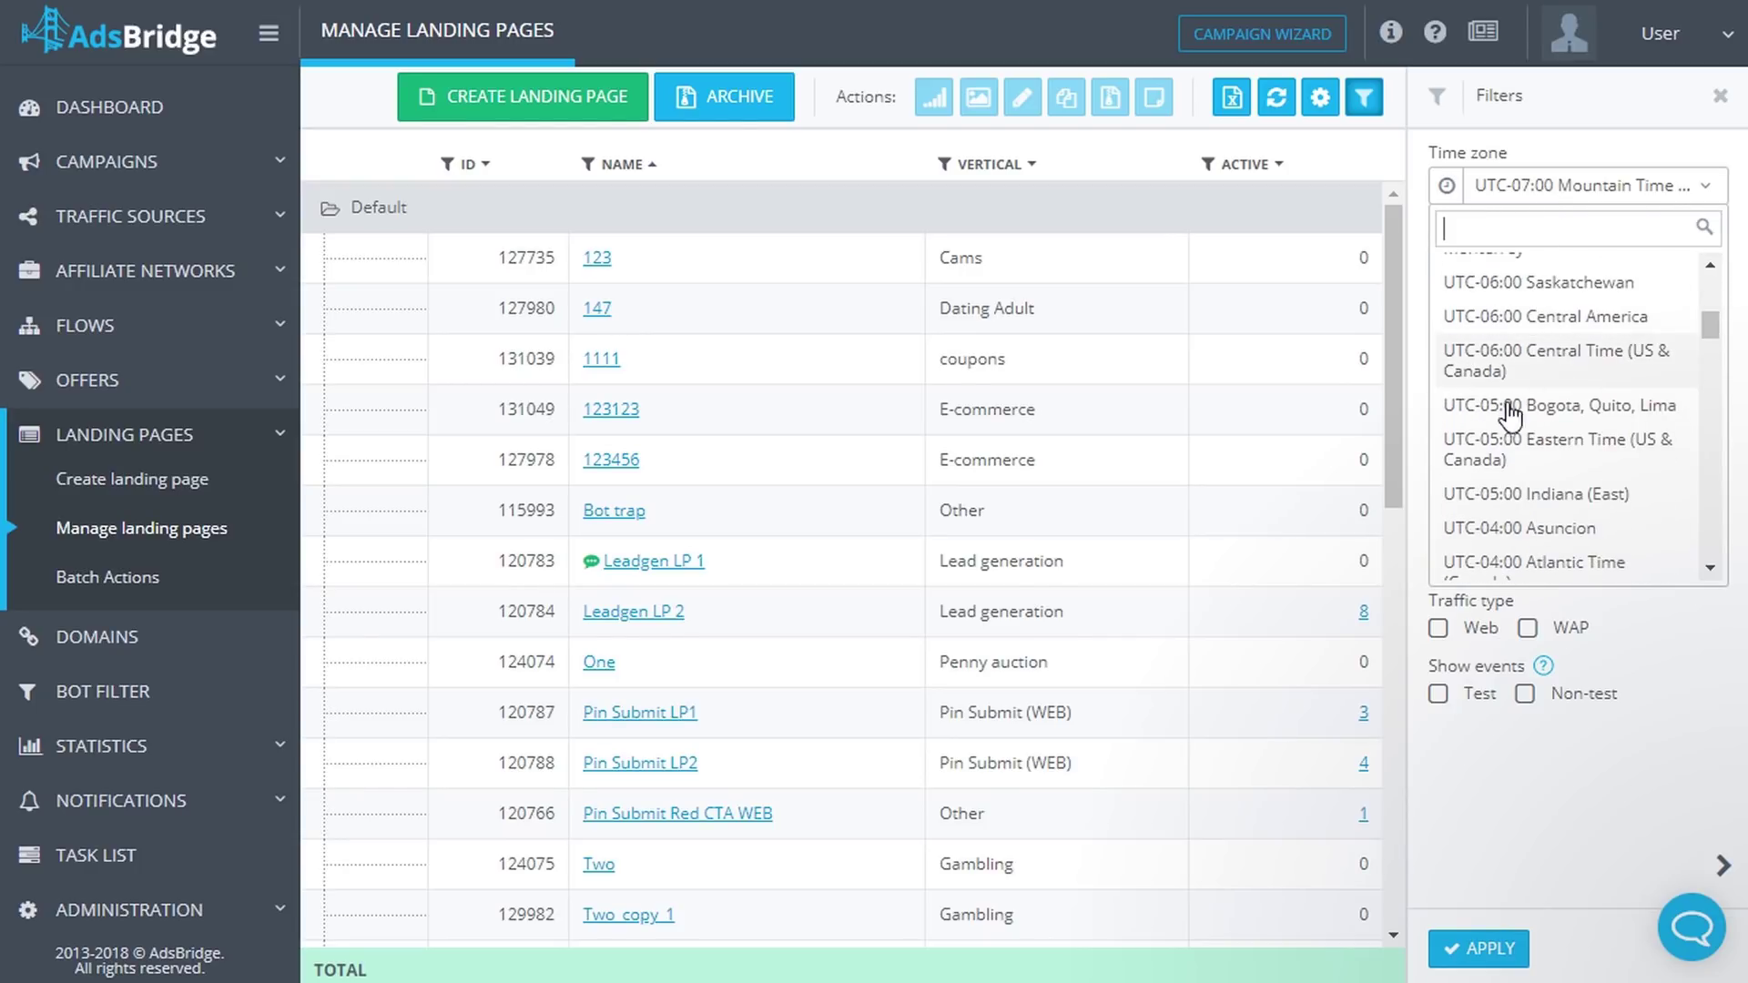
pyautogui.click(1517, 440)
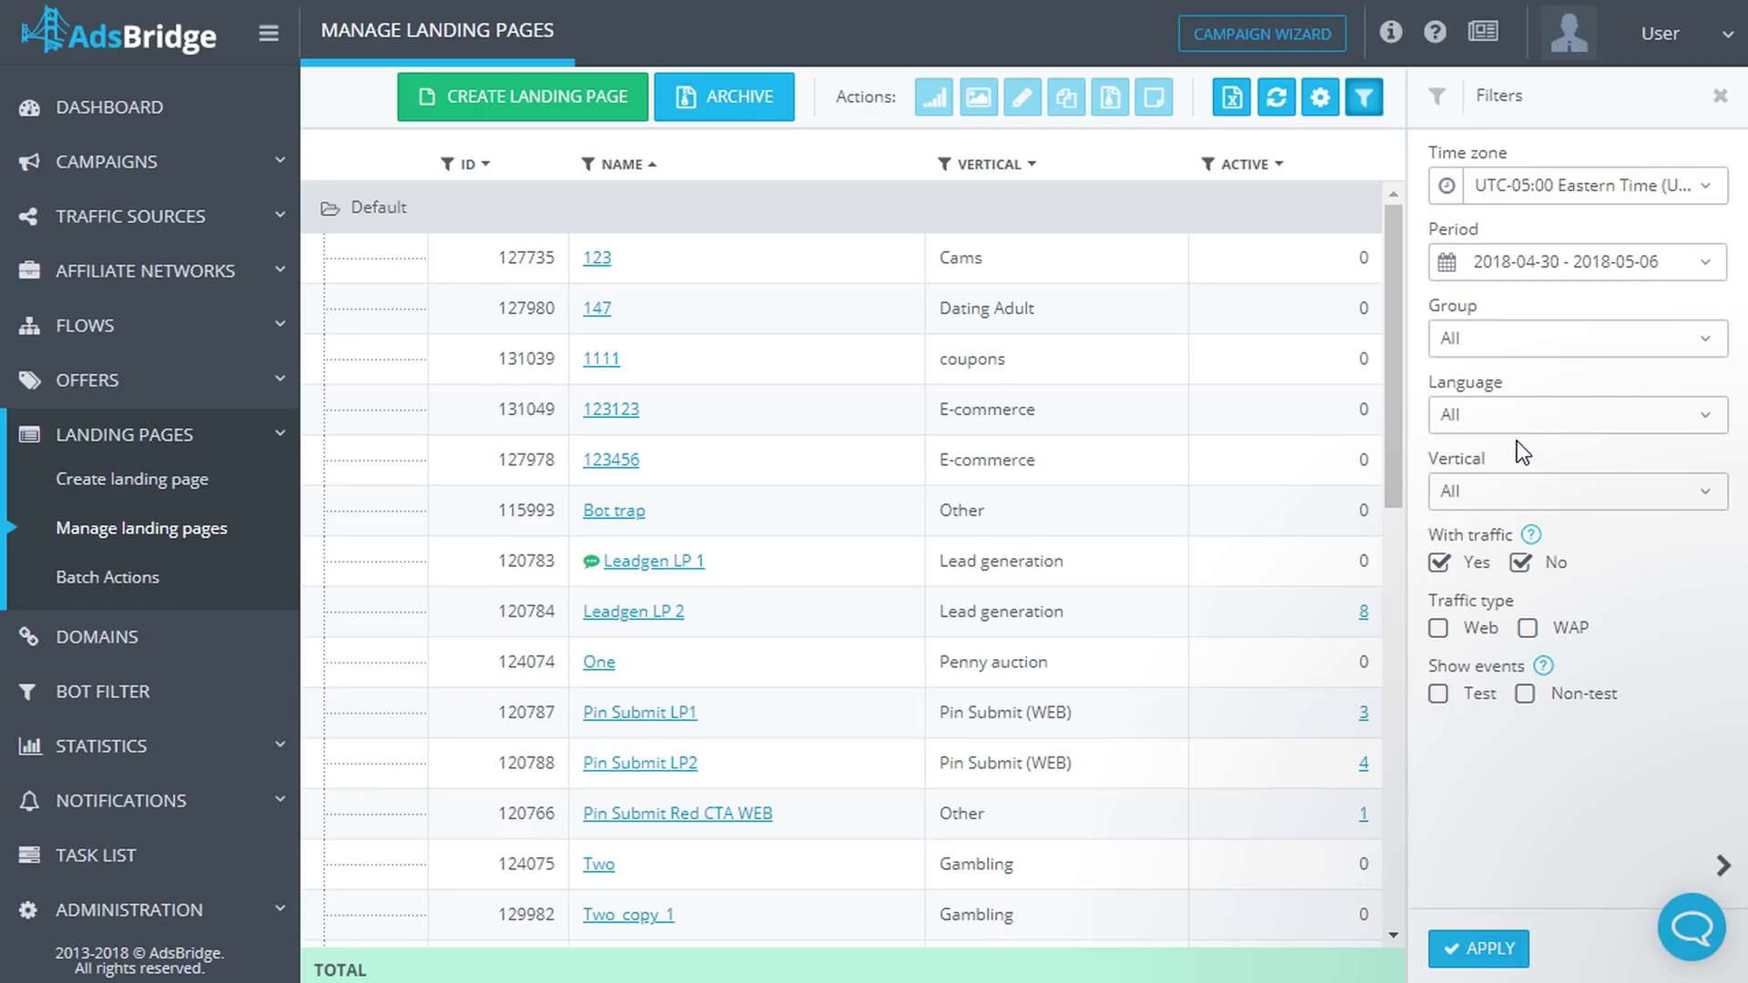
pyautogui.click(1525, 266)
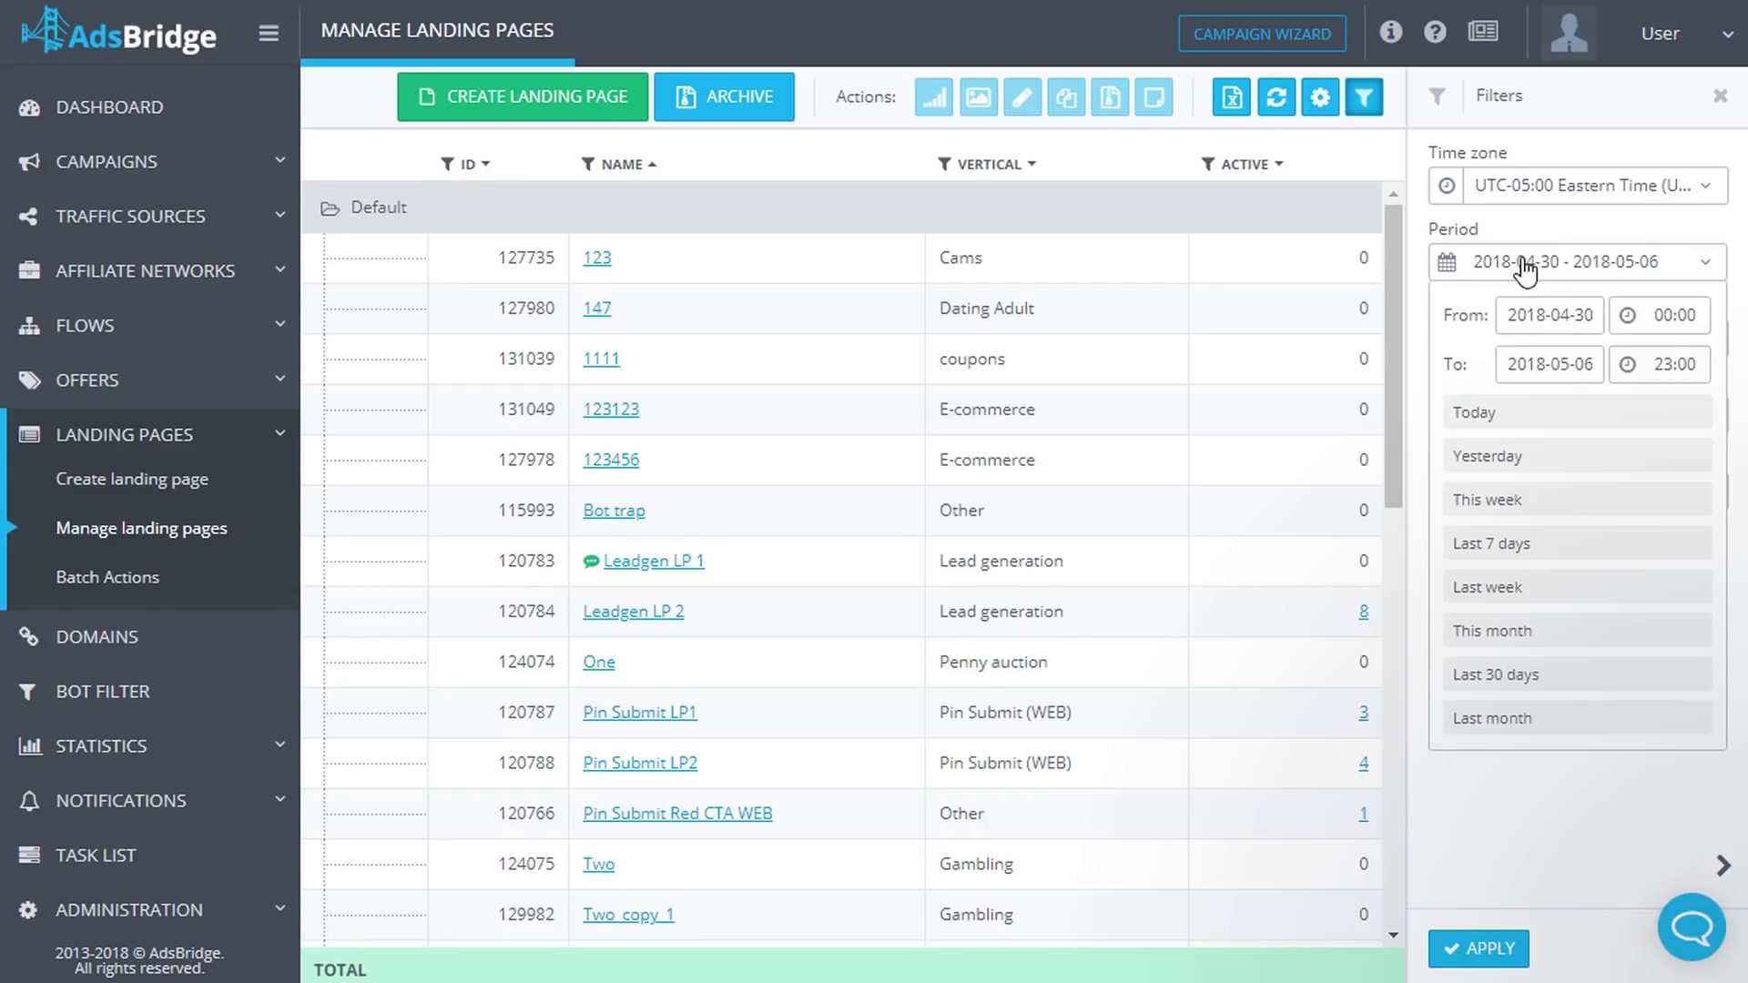
pyautogui.click(1522, 411)
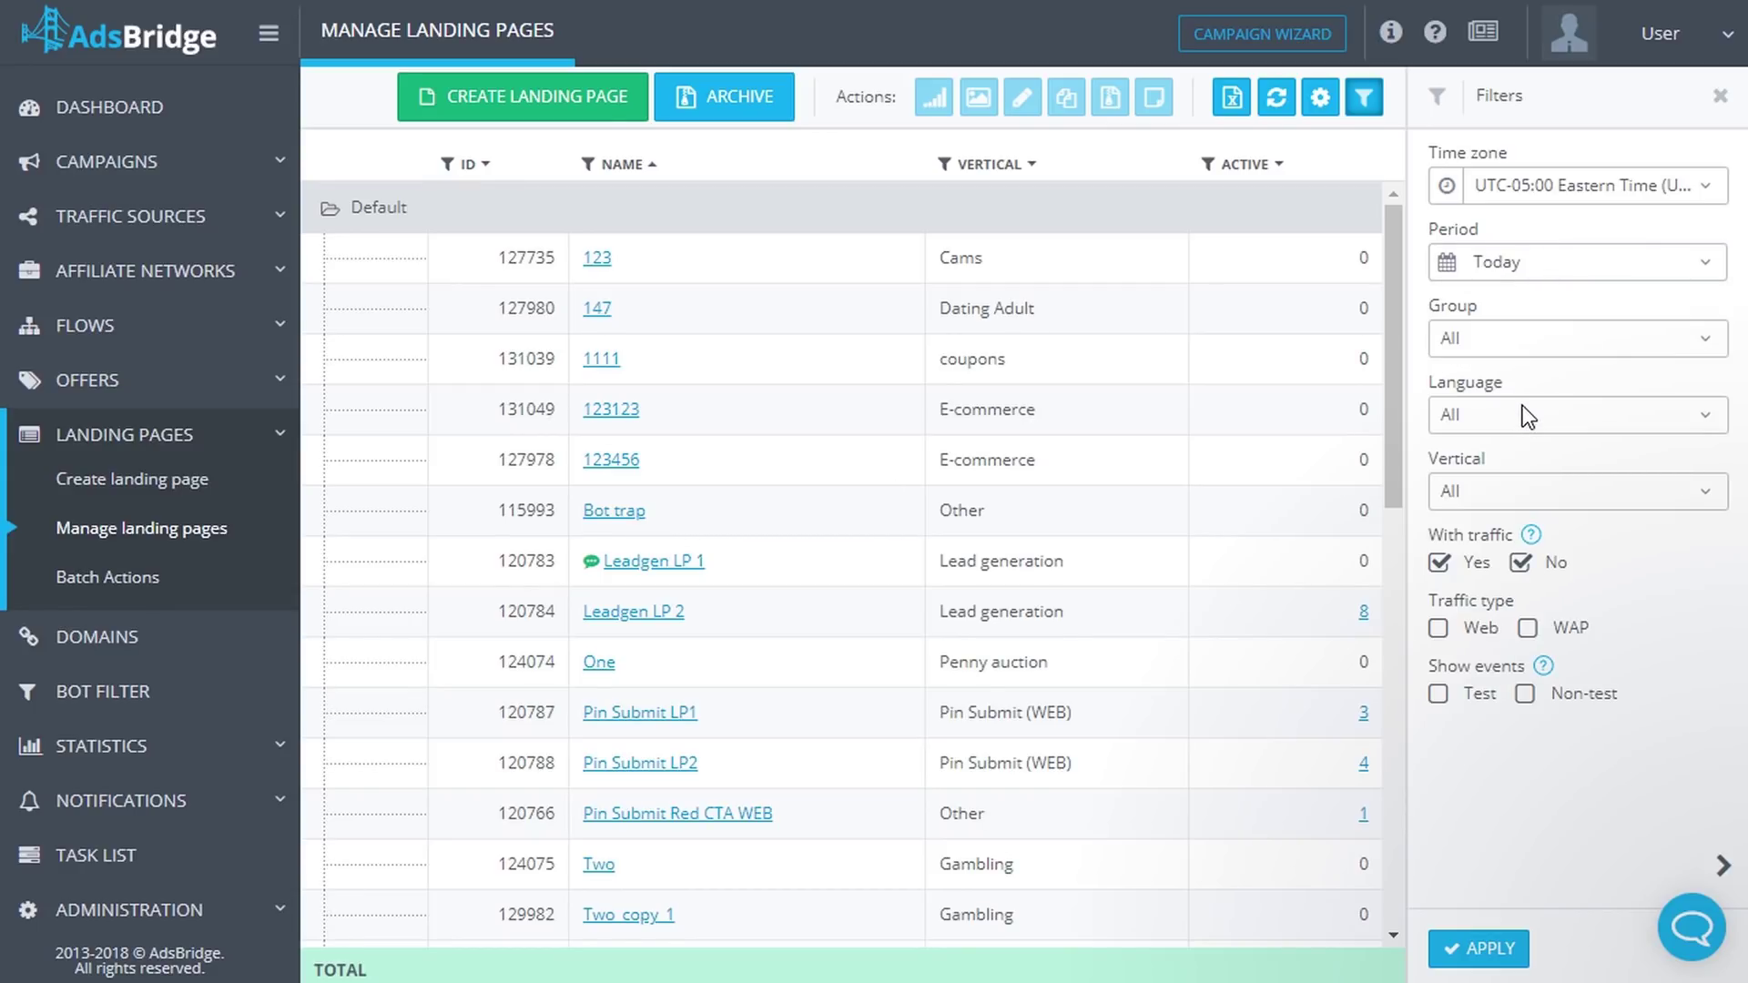
# - Leave the group, language and vertical filters at All
pyautogui.click(1505, 344)
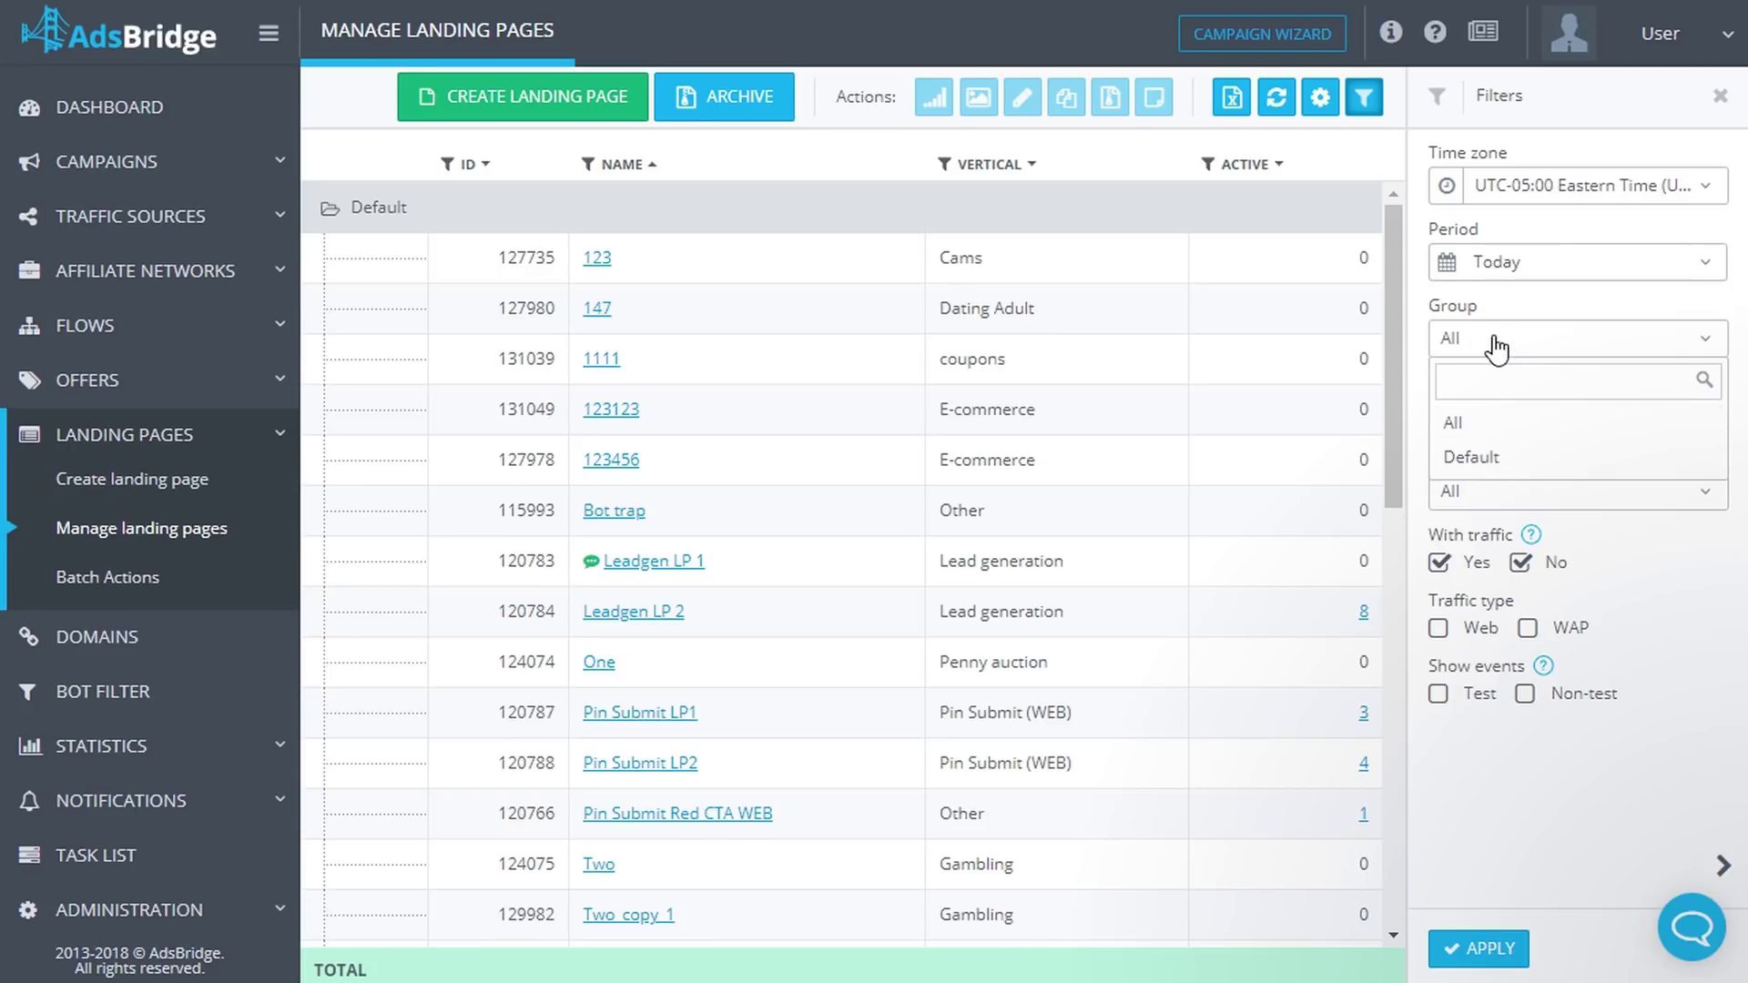
pyautogui.click(1496, 347)
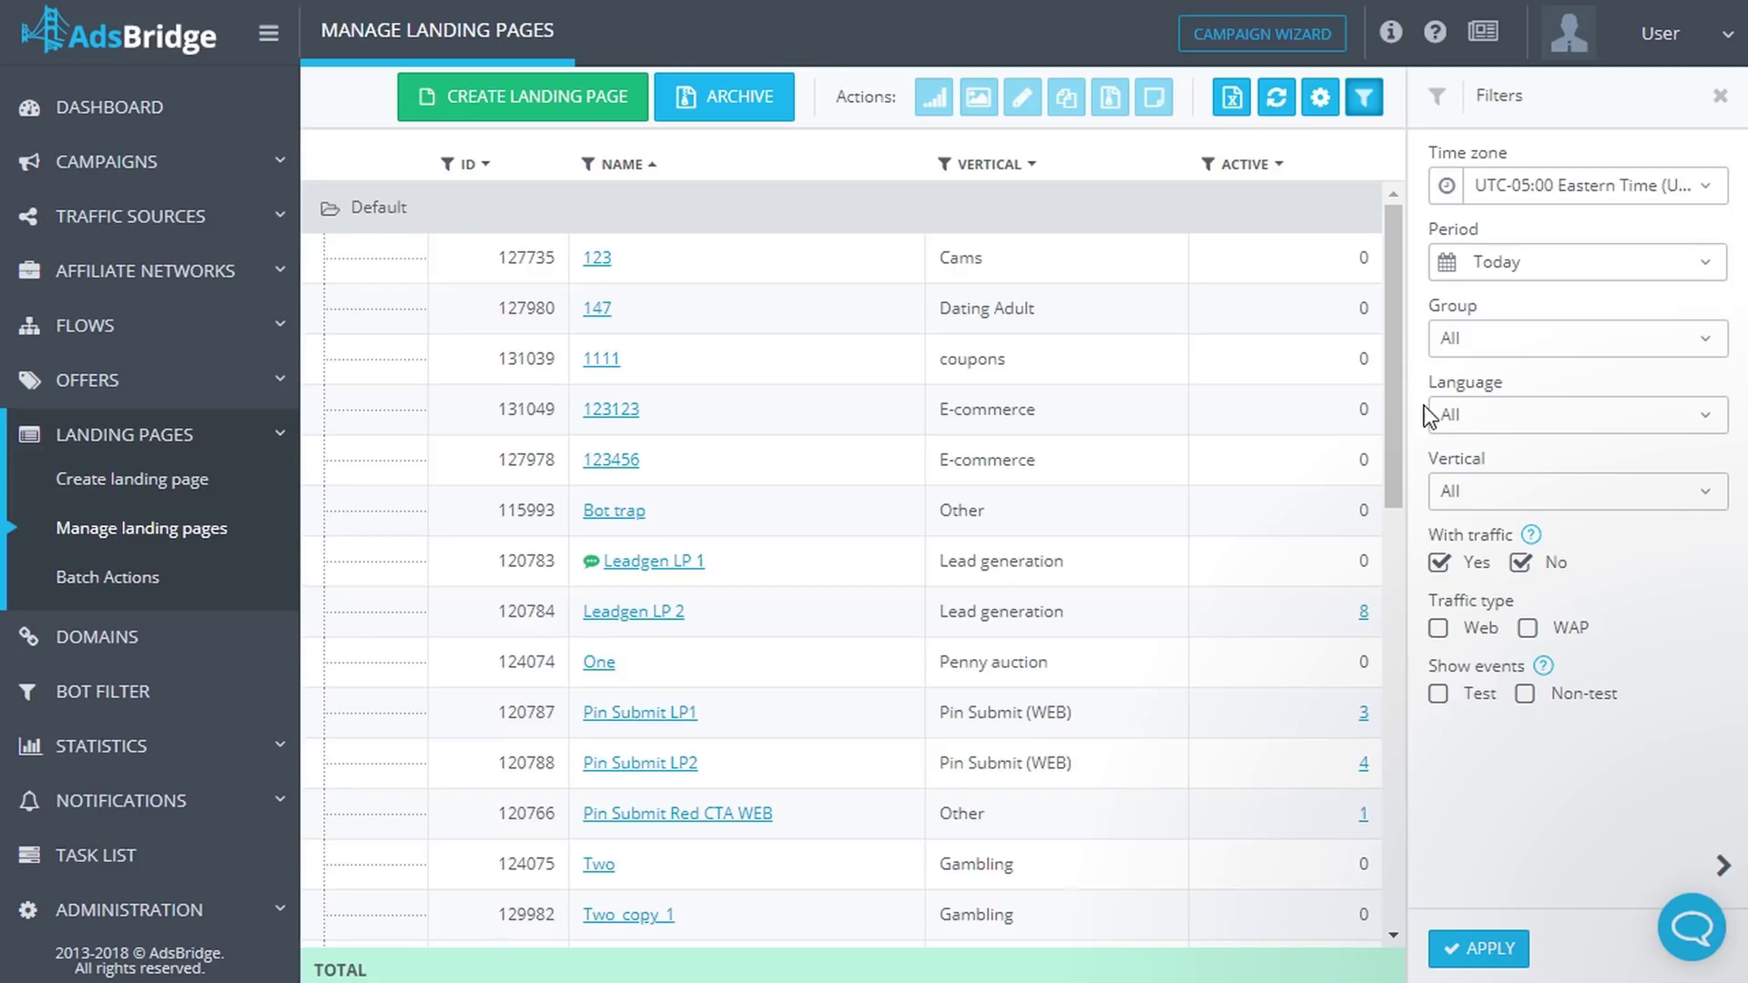
pyautogui.click(1515, 420)
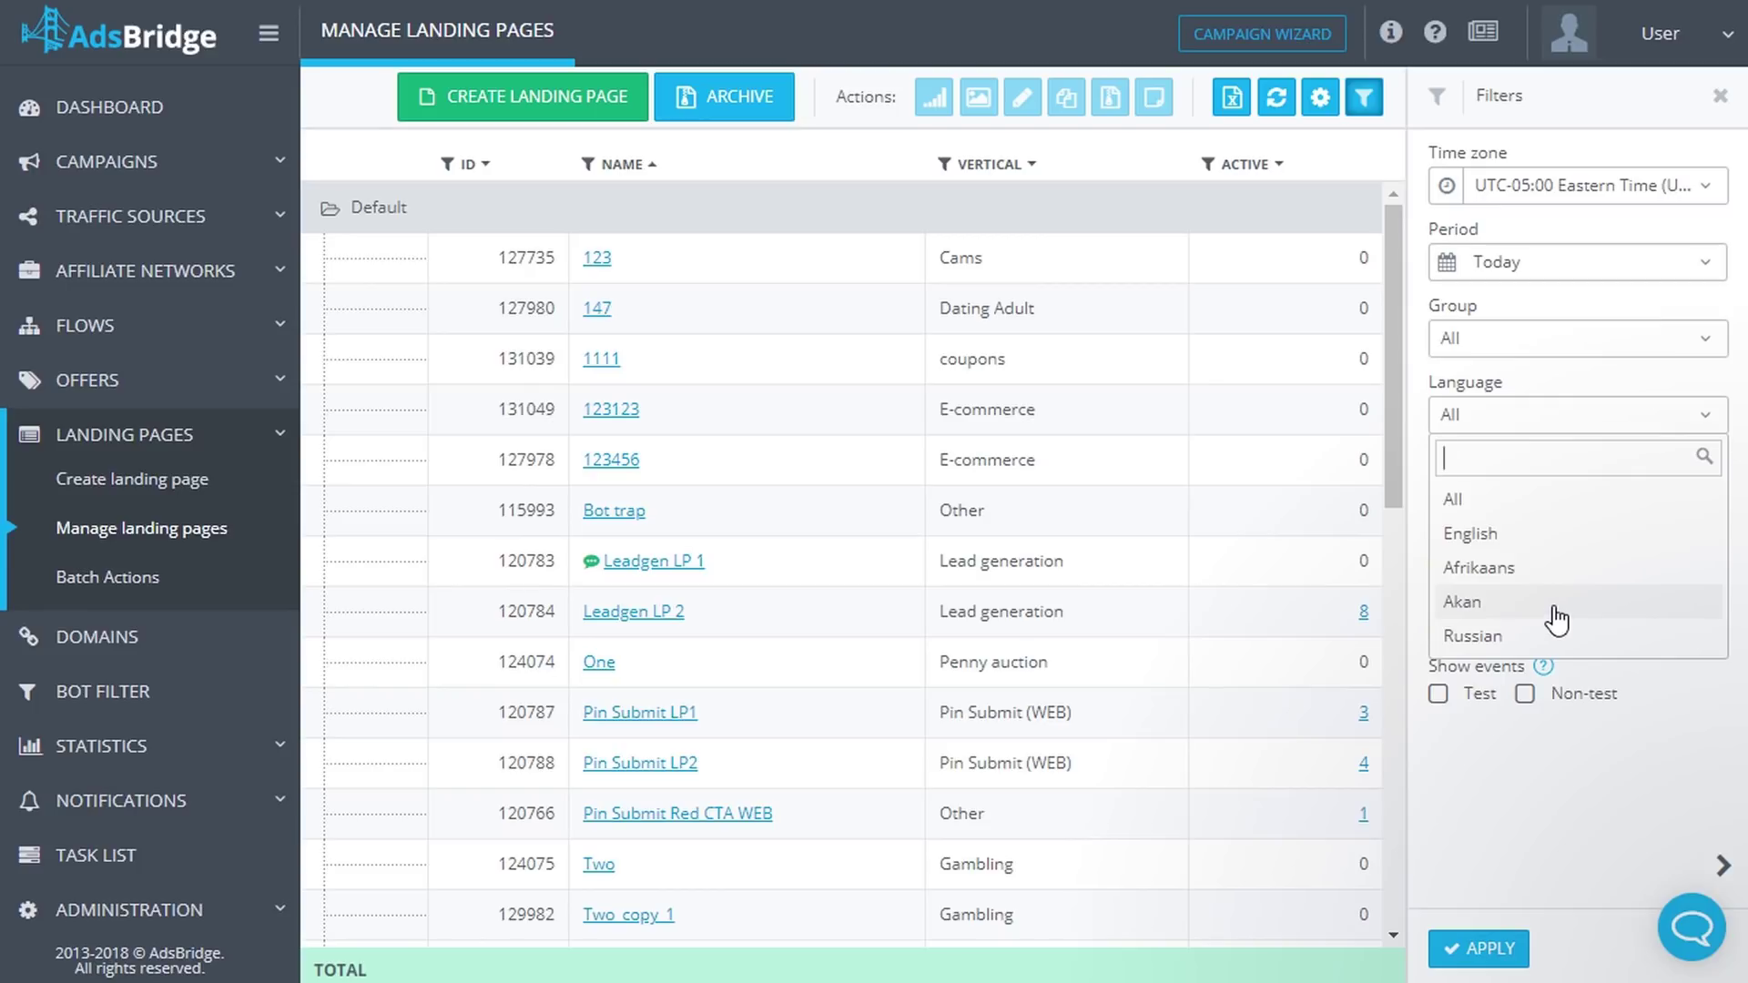
pyautogui.click(1534, 428)
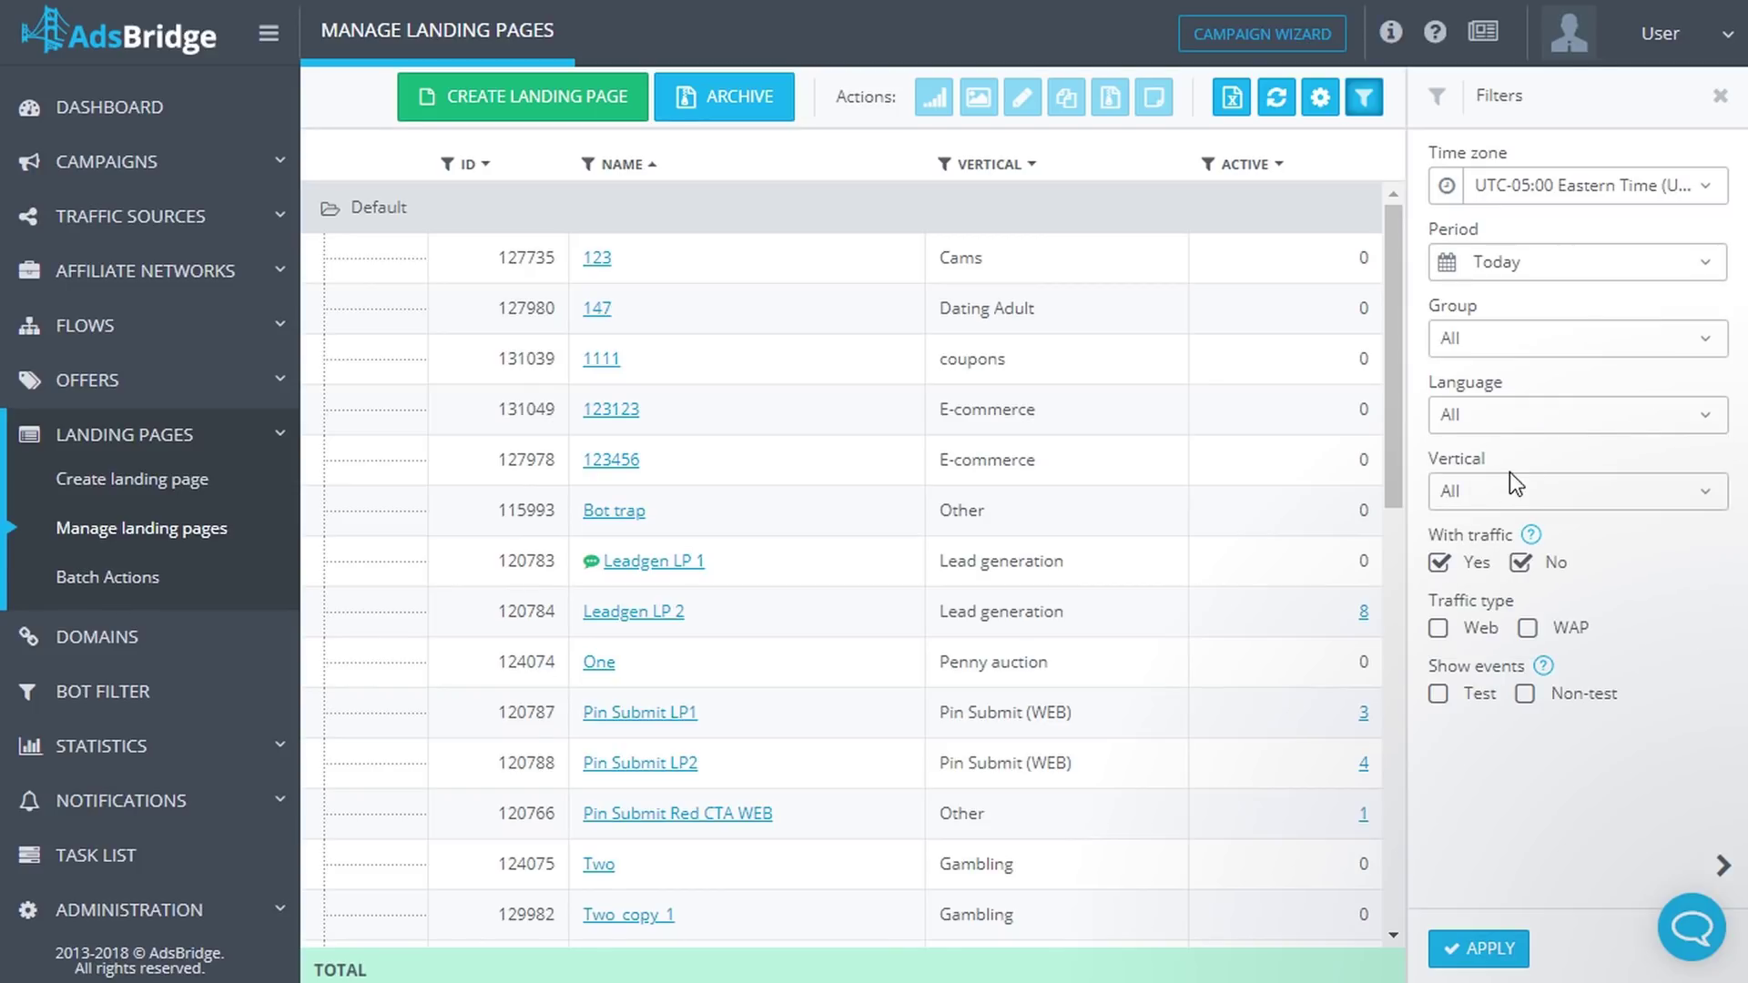
pyautogui.click(1602, 496)
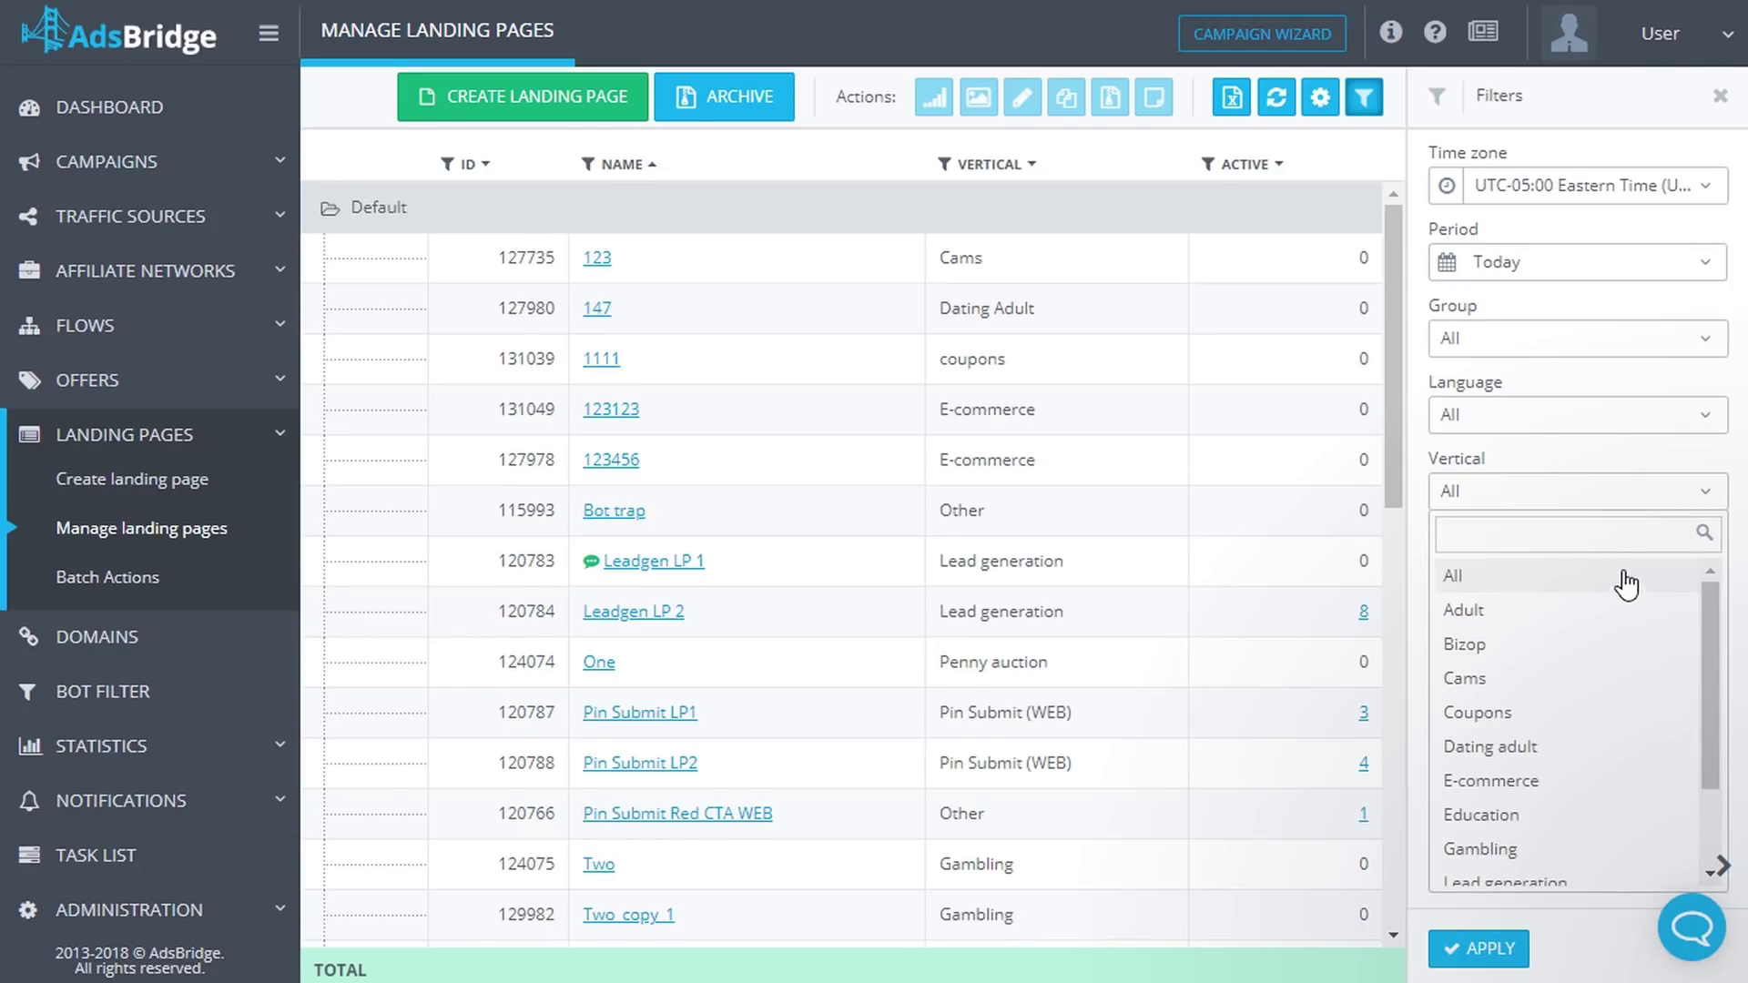
pyautogui.click(1593, 508)
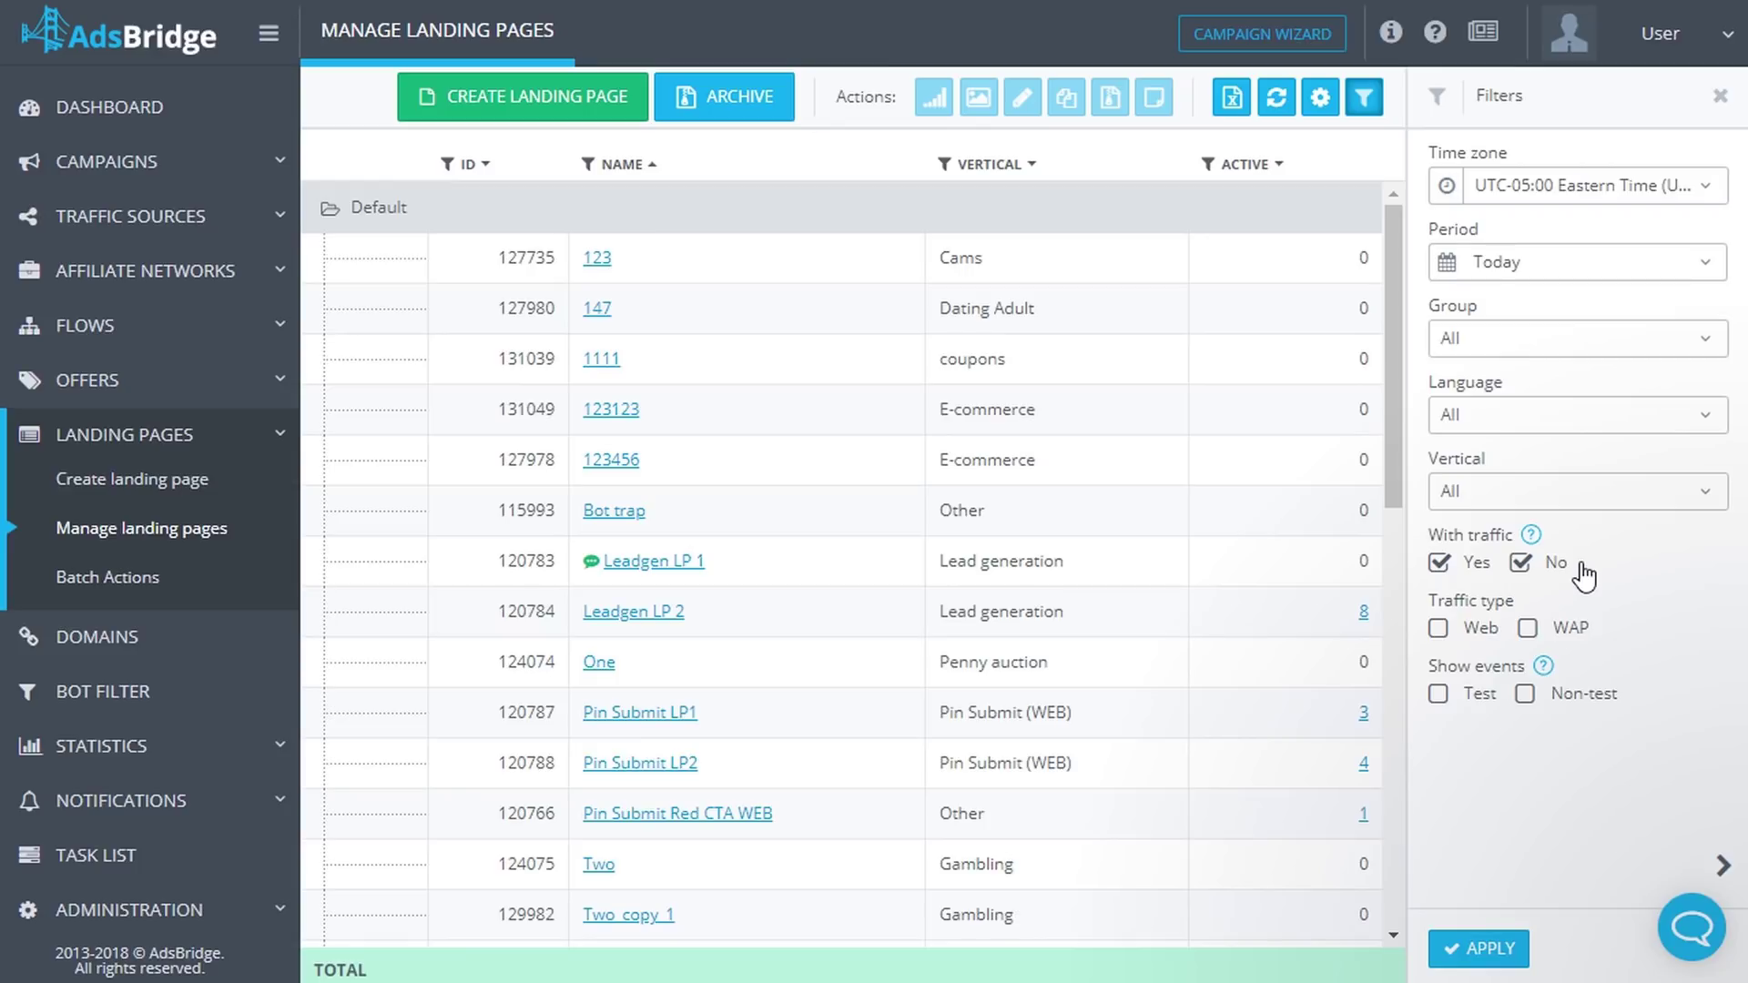
# - Keep both traffic Yes/No options included and add the Web and WAP traffic types
pyautogui.click(1521, 574)
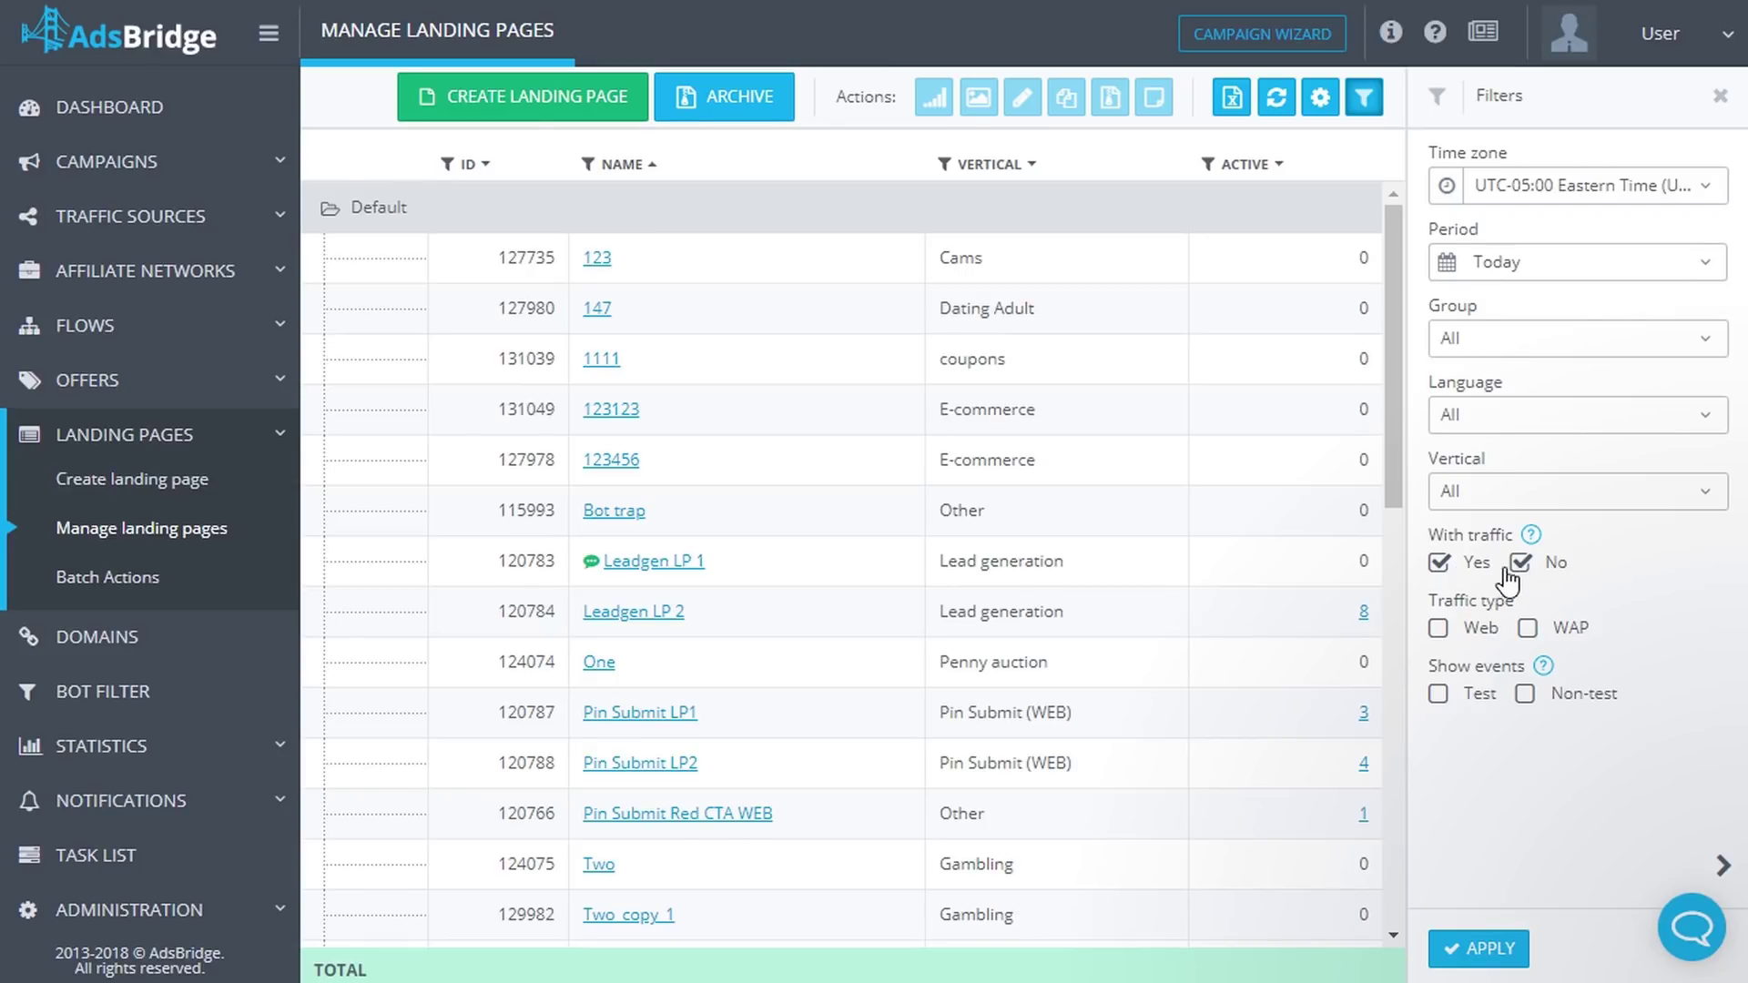
pyautogui.click(1453, 571)
pyautogui.click(1533, 578)
pyautogui.click(1455, 576)
pyautogui.click(1439, 628)
pyautogui.click(1536, 635)
# - Include both Test and Non-test events, apply the filters and close the panel
pyautogui.click(1439, 696)
pyautogui.click(1526, 697)
pyautogui.click(1436, 701)
pyautogui.click(1440, 698)
pyautogui.click(1477, 948)
pyautogui.click(1720, 96)
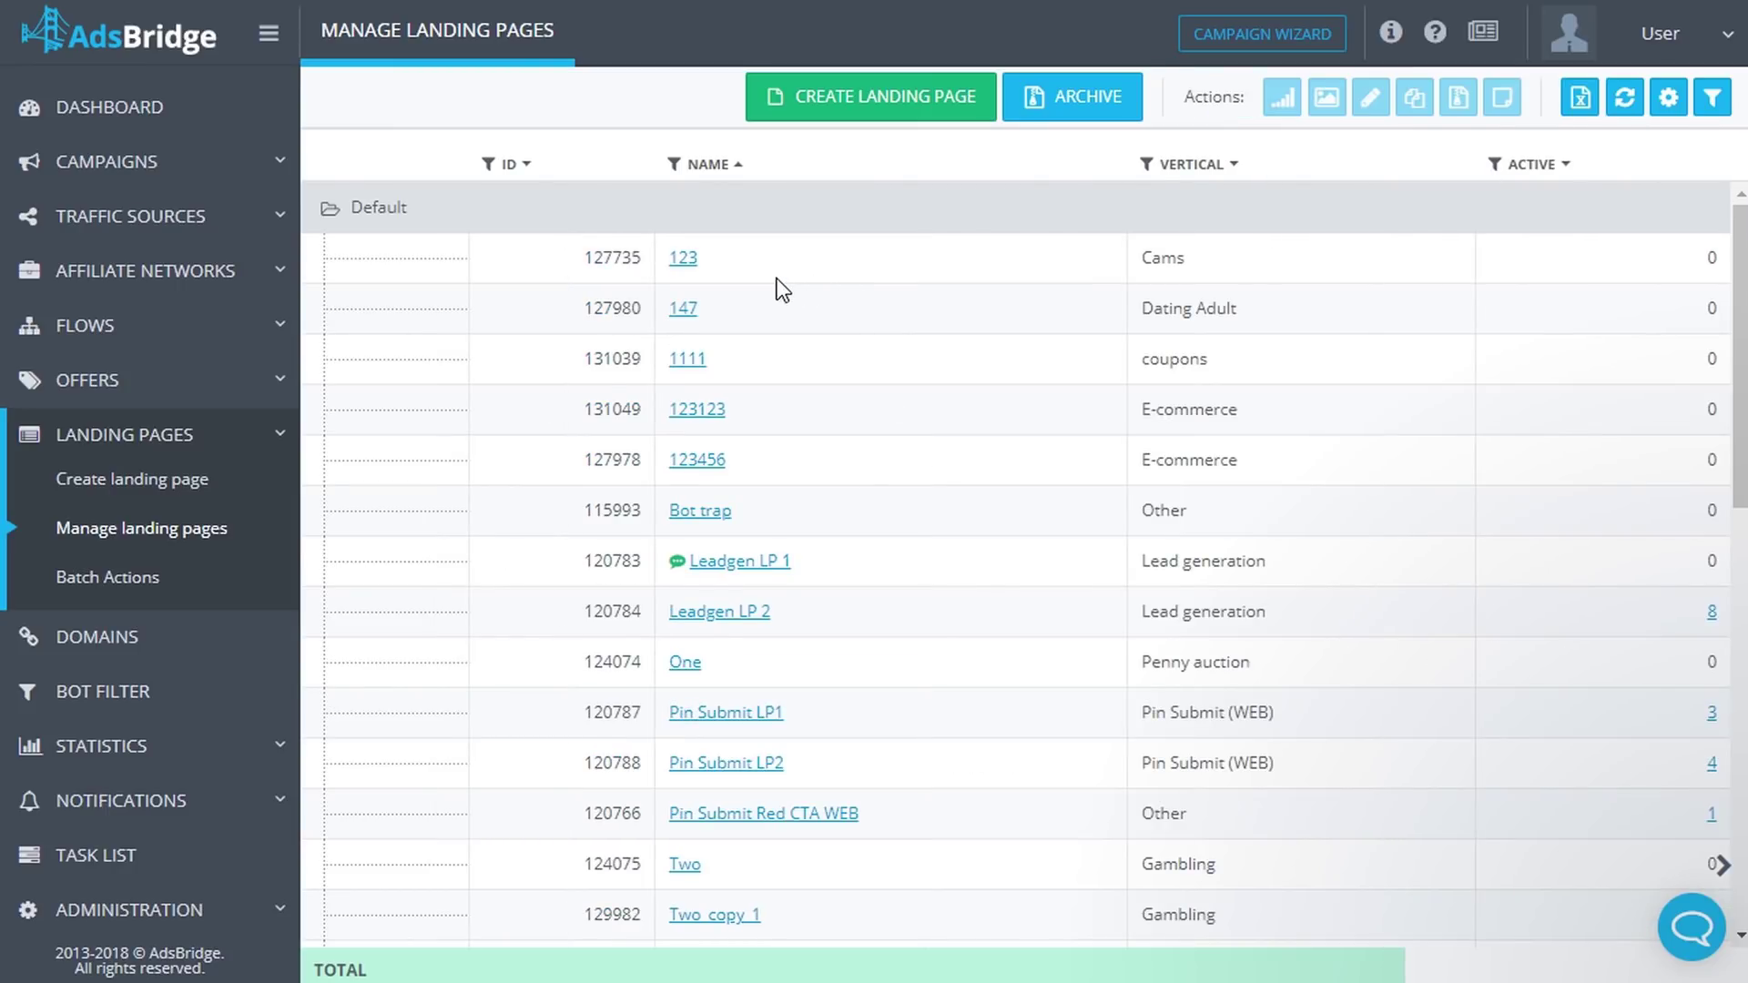
pyautogui.click(489, 164)
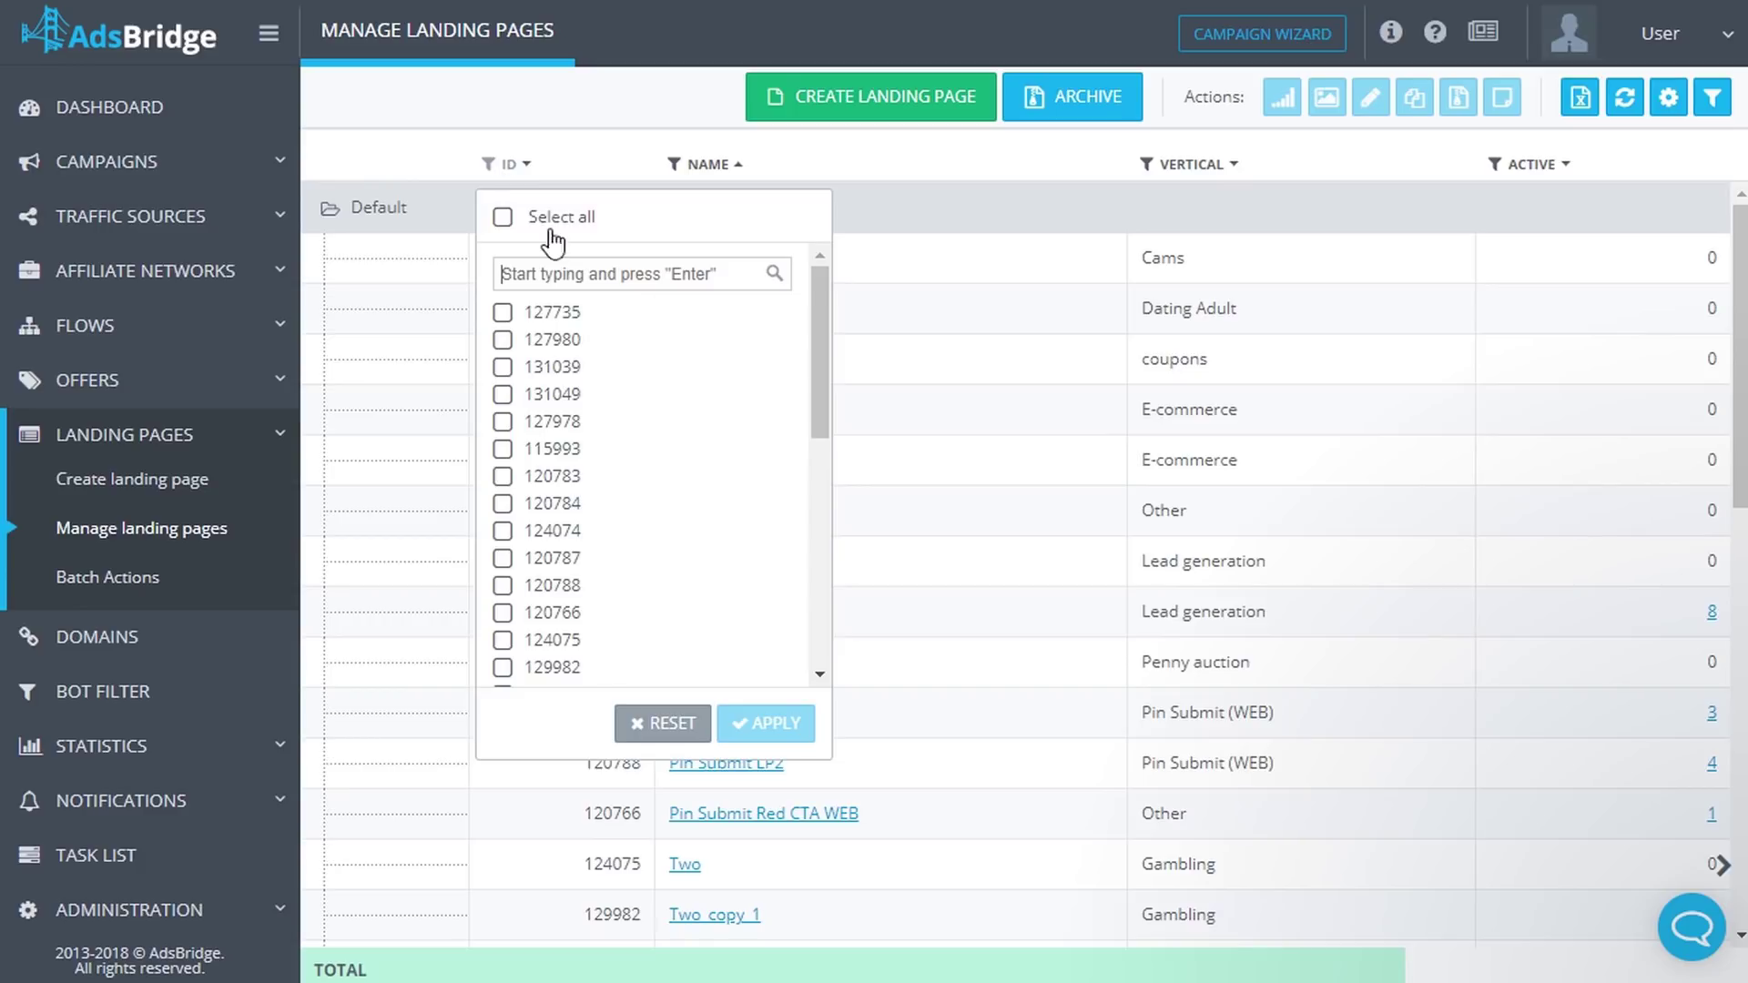
pyautogui.click(504, 394)
pyautogui.click(502, 504)
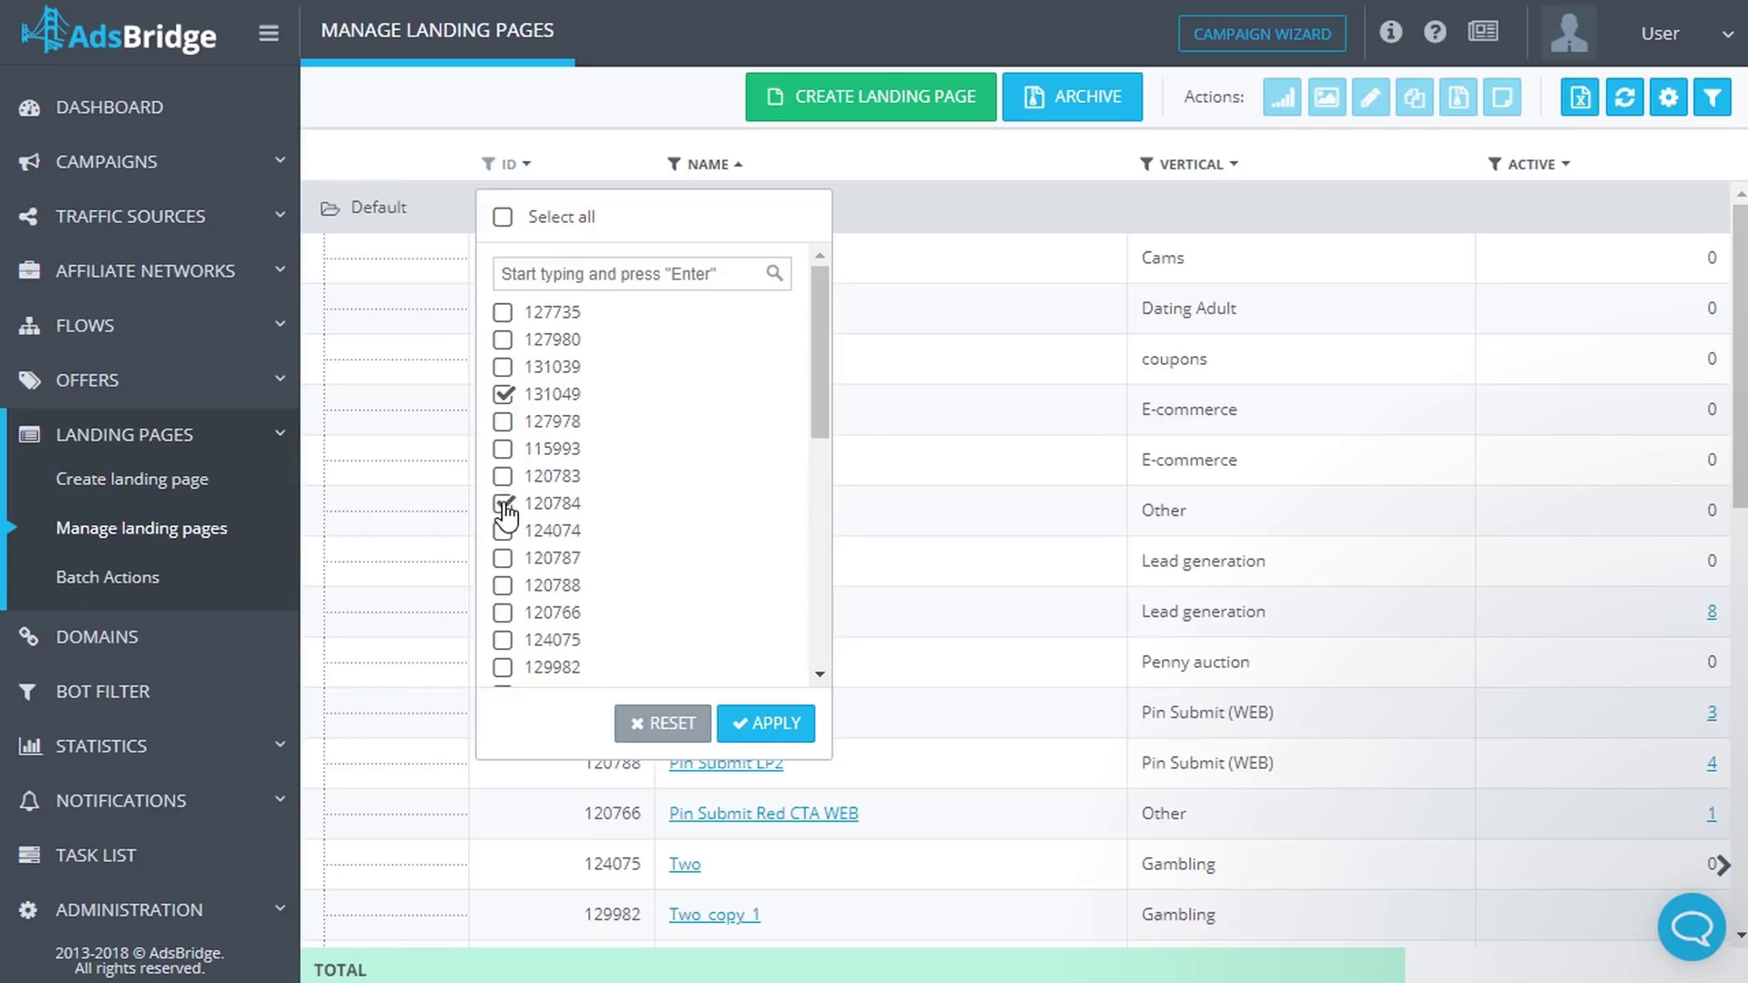
pyautogui.click(769, 733)
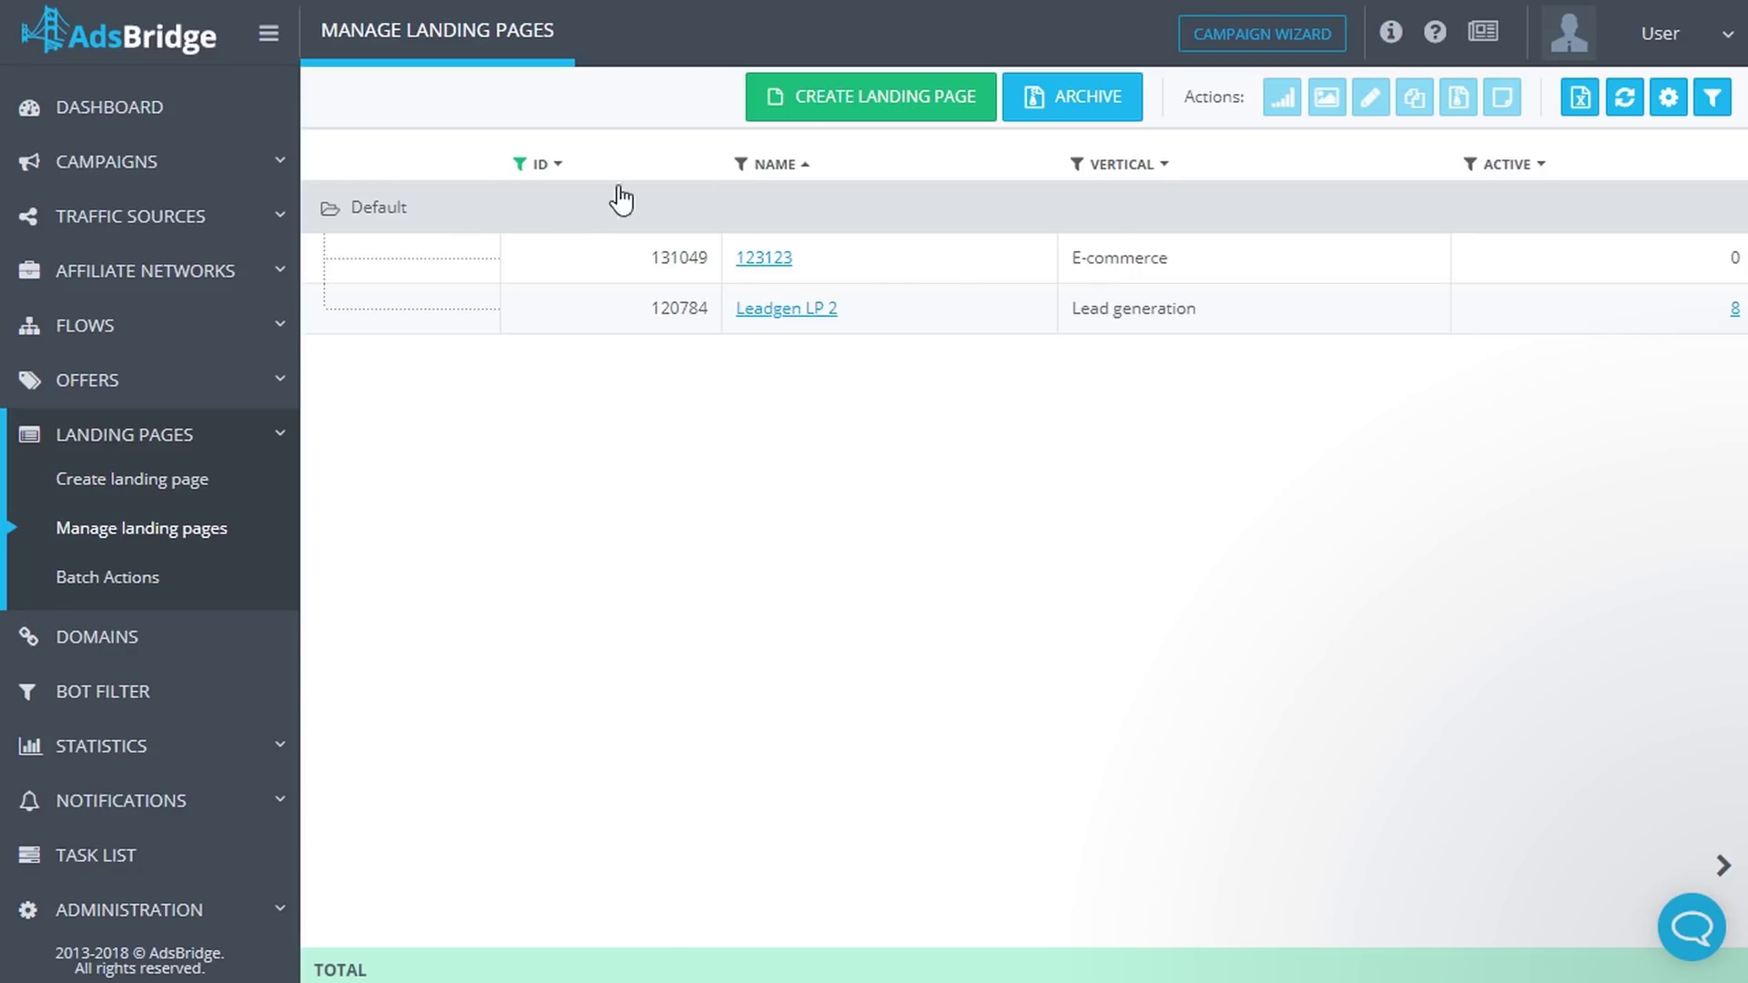
pyautogui.click(520, 165)
pyautogui.click(681, 430)
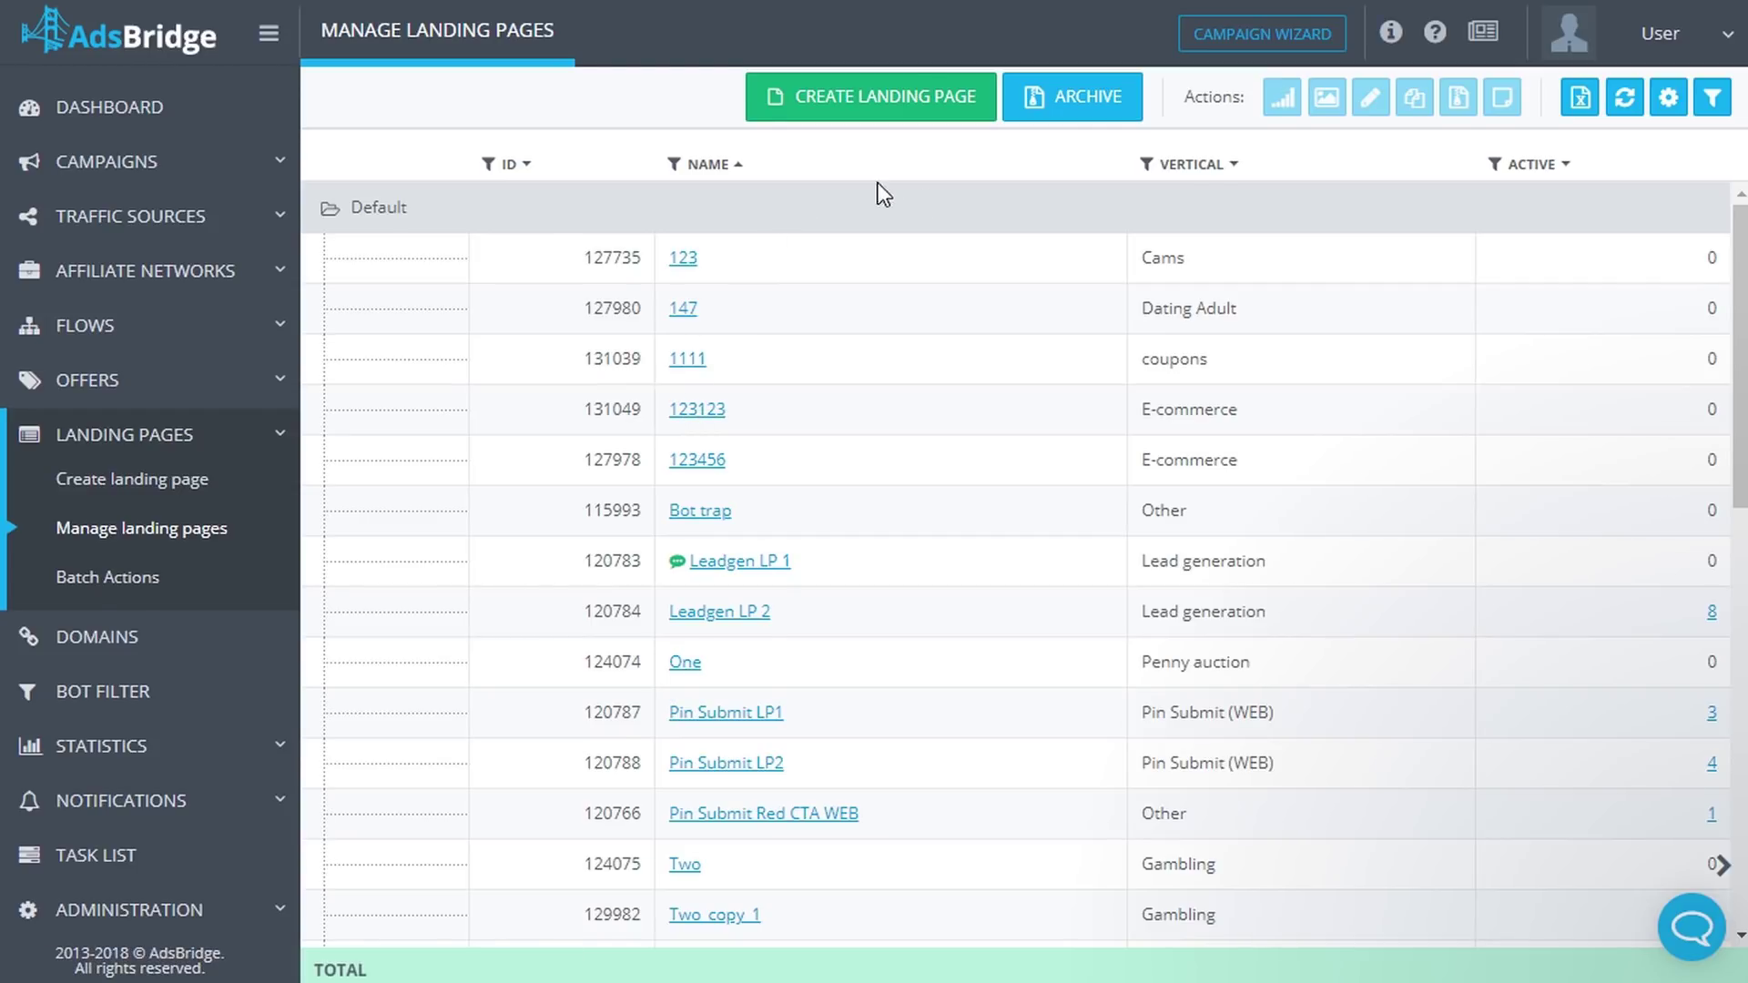
# - Sort the table by Vertical and view the row actions for landing page 131050
pyautogui.click(1236, 168)
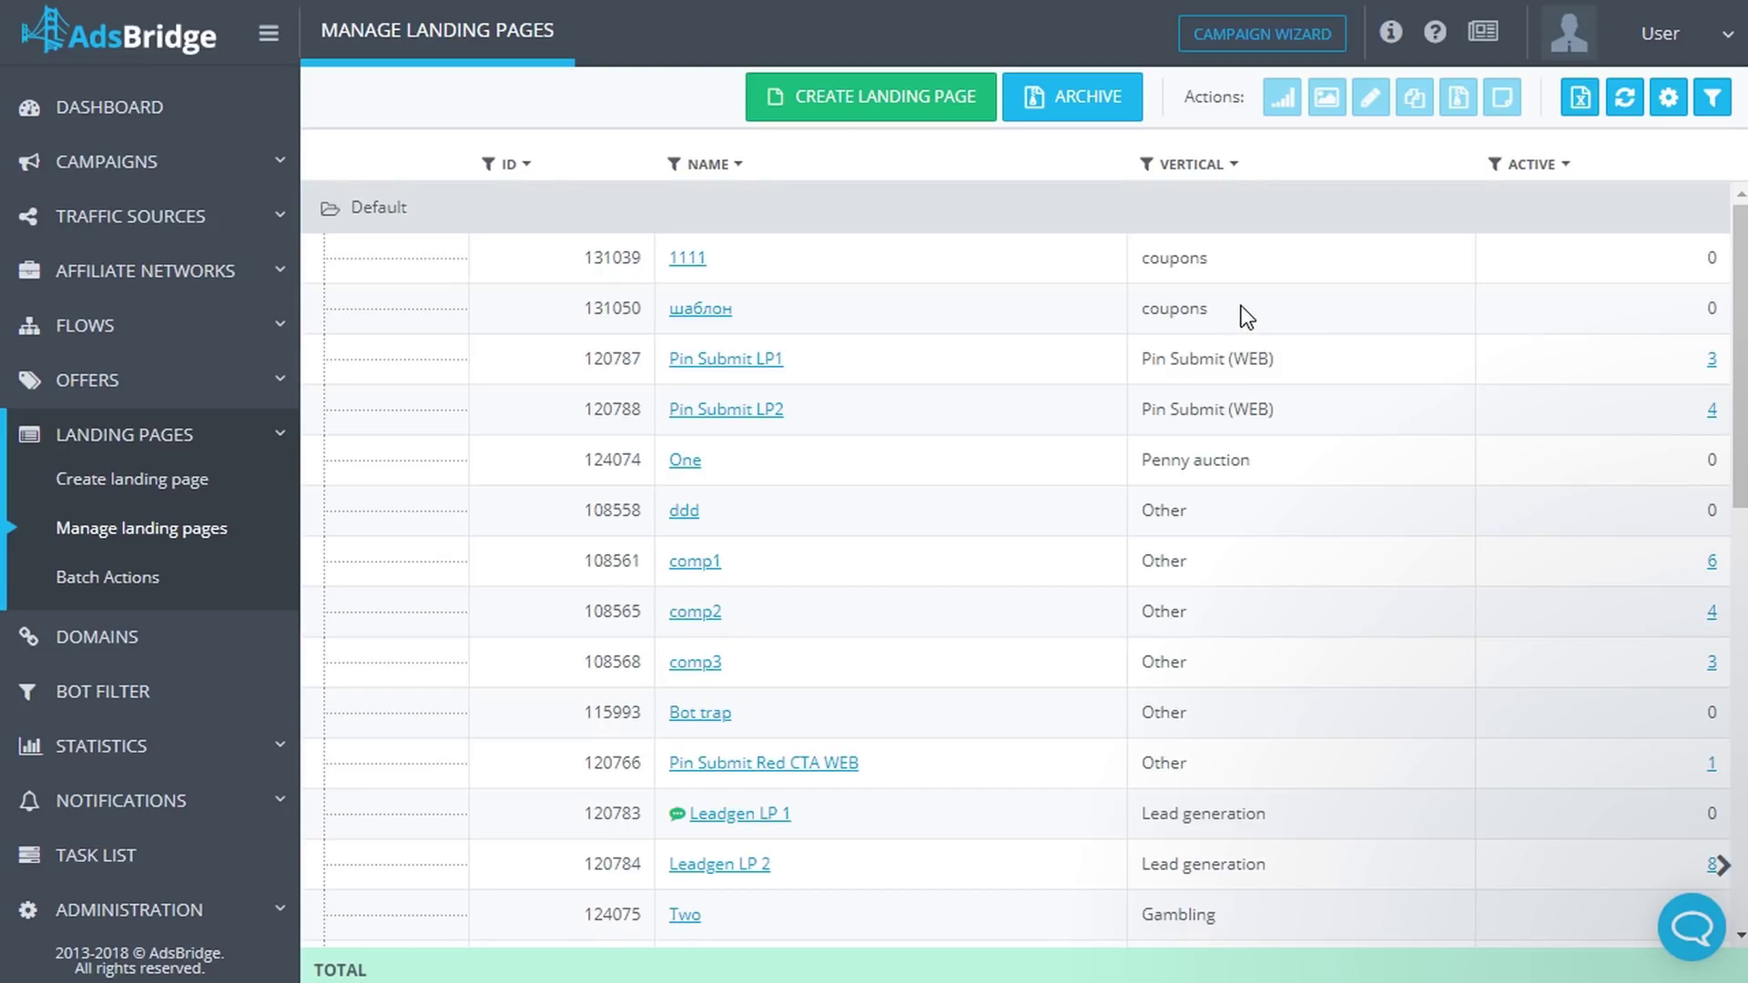
pyautogui.rightClick(910, 315)
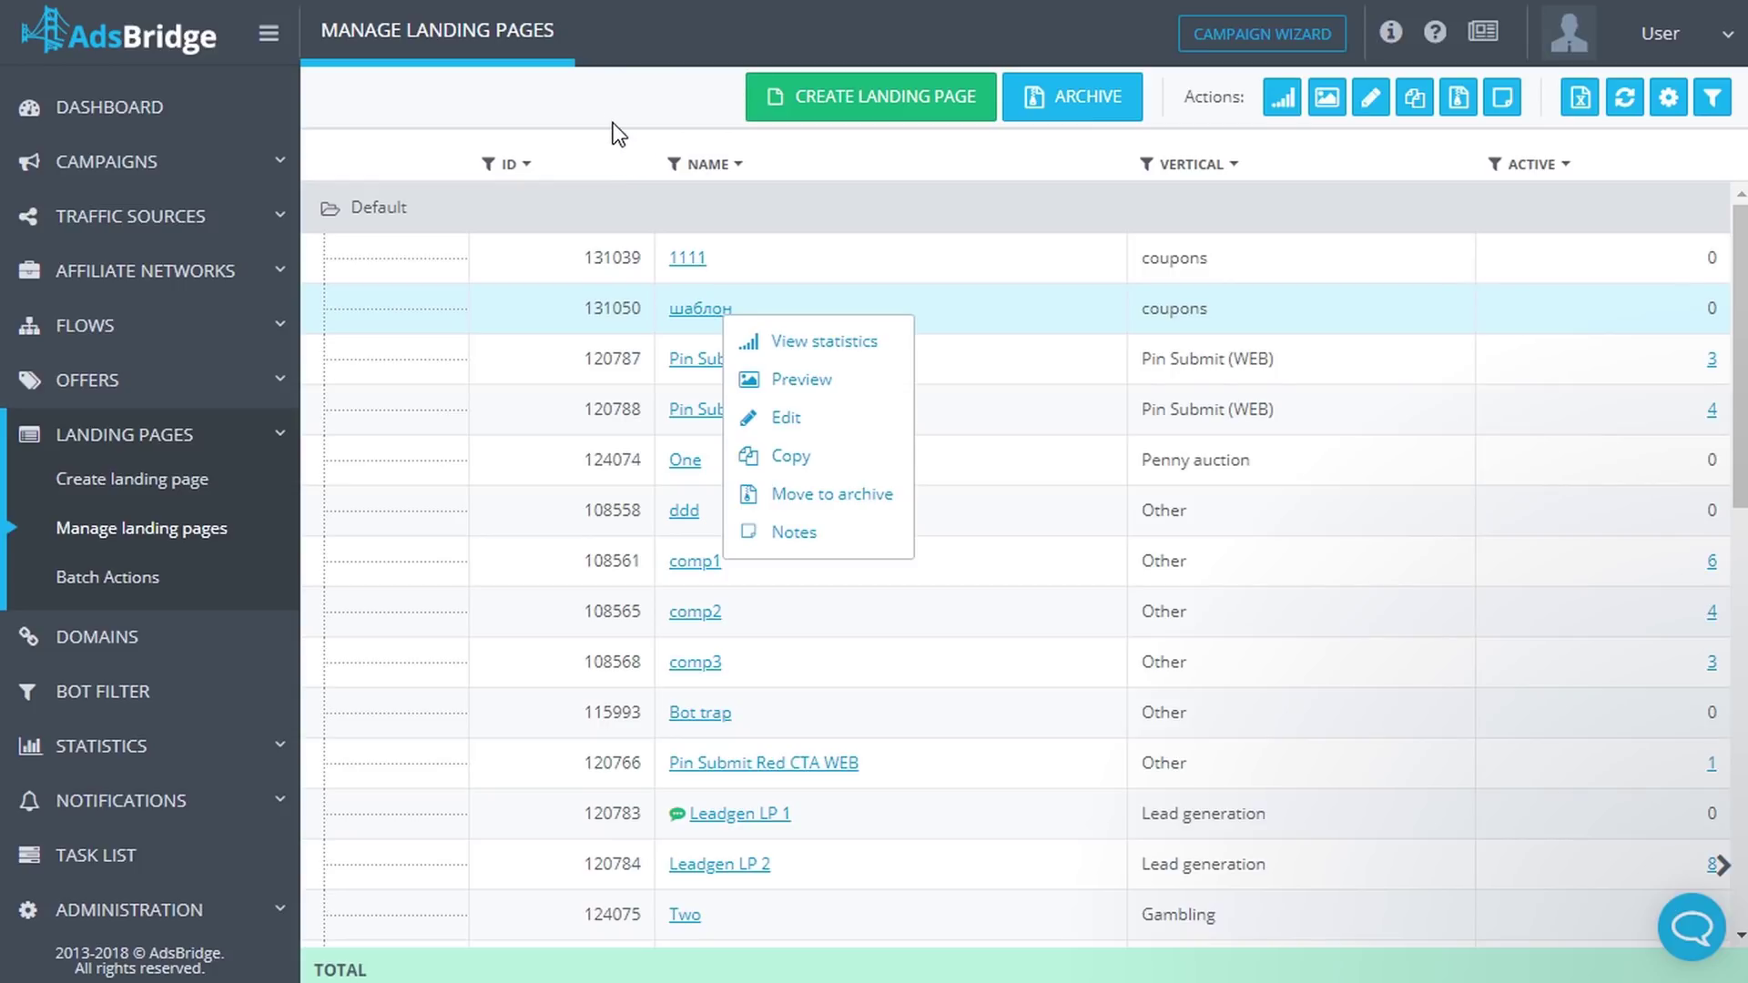
pyautogui.click(599, 102)
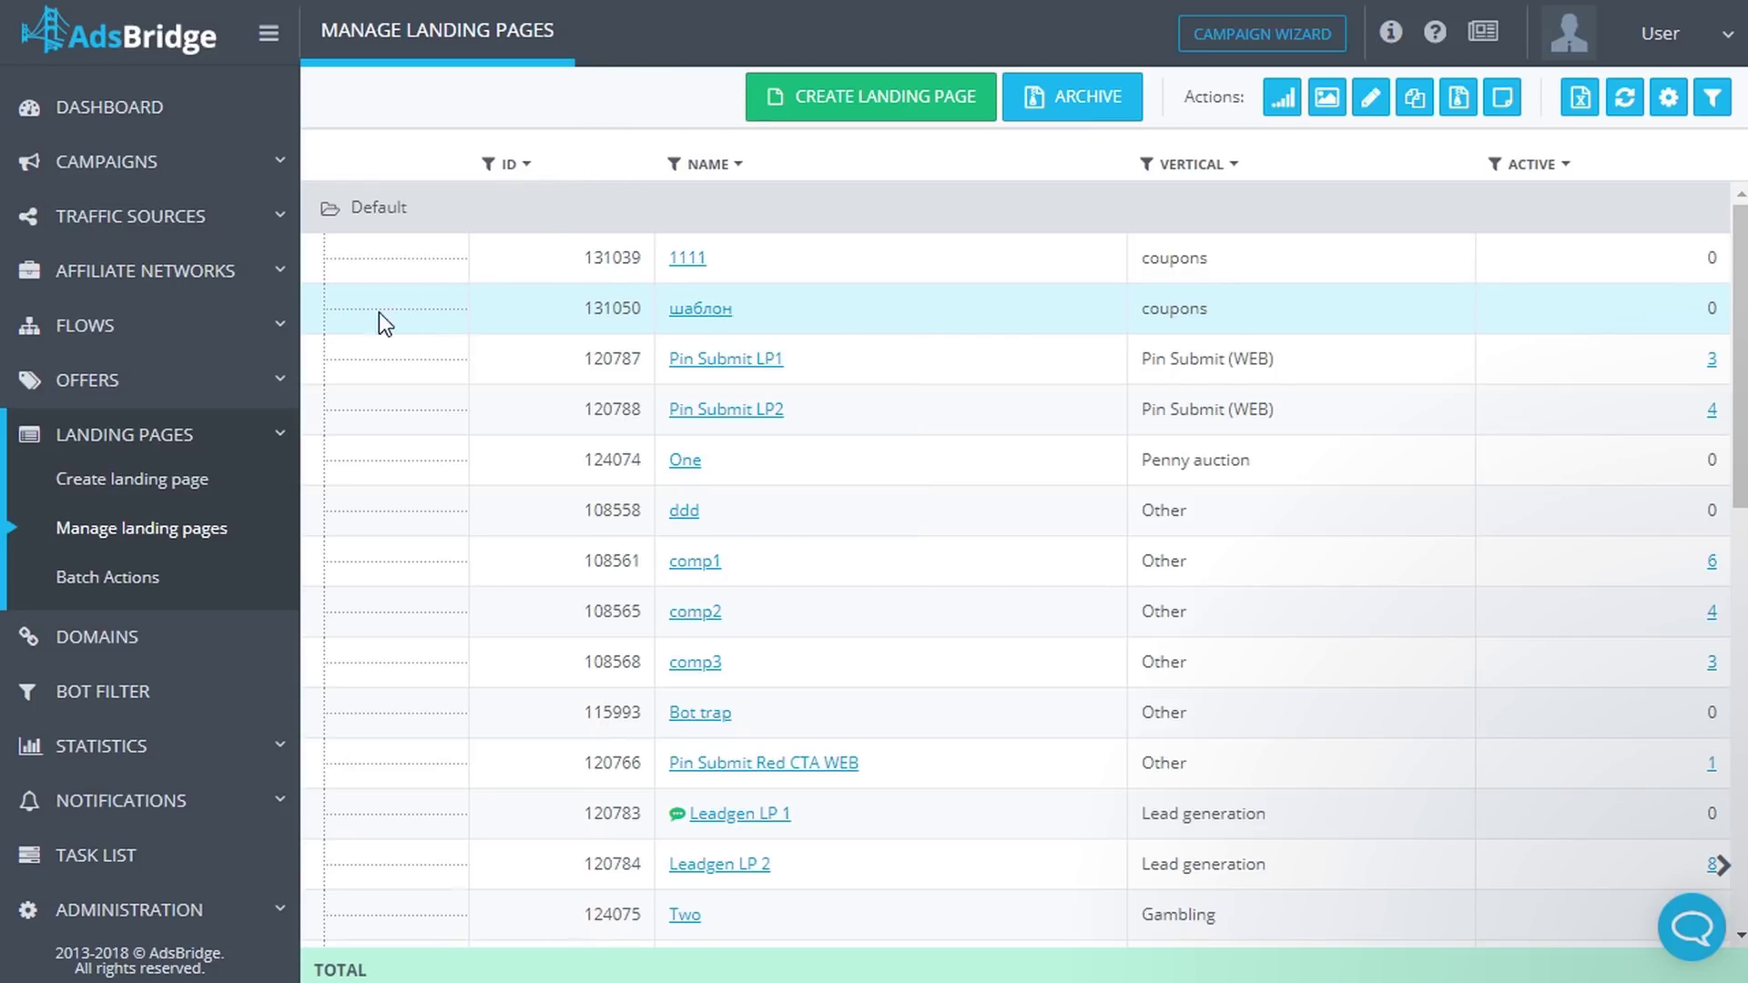
# - In Batch Actions, choose (115937) adwords as the landing page to replace
pyautogui.click(118, 577)
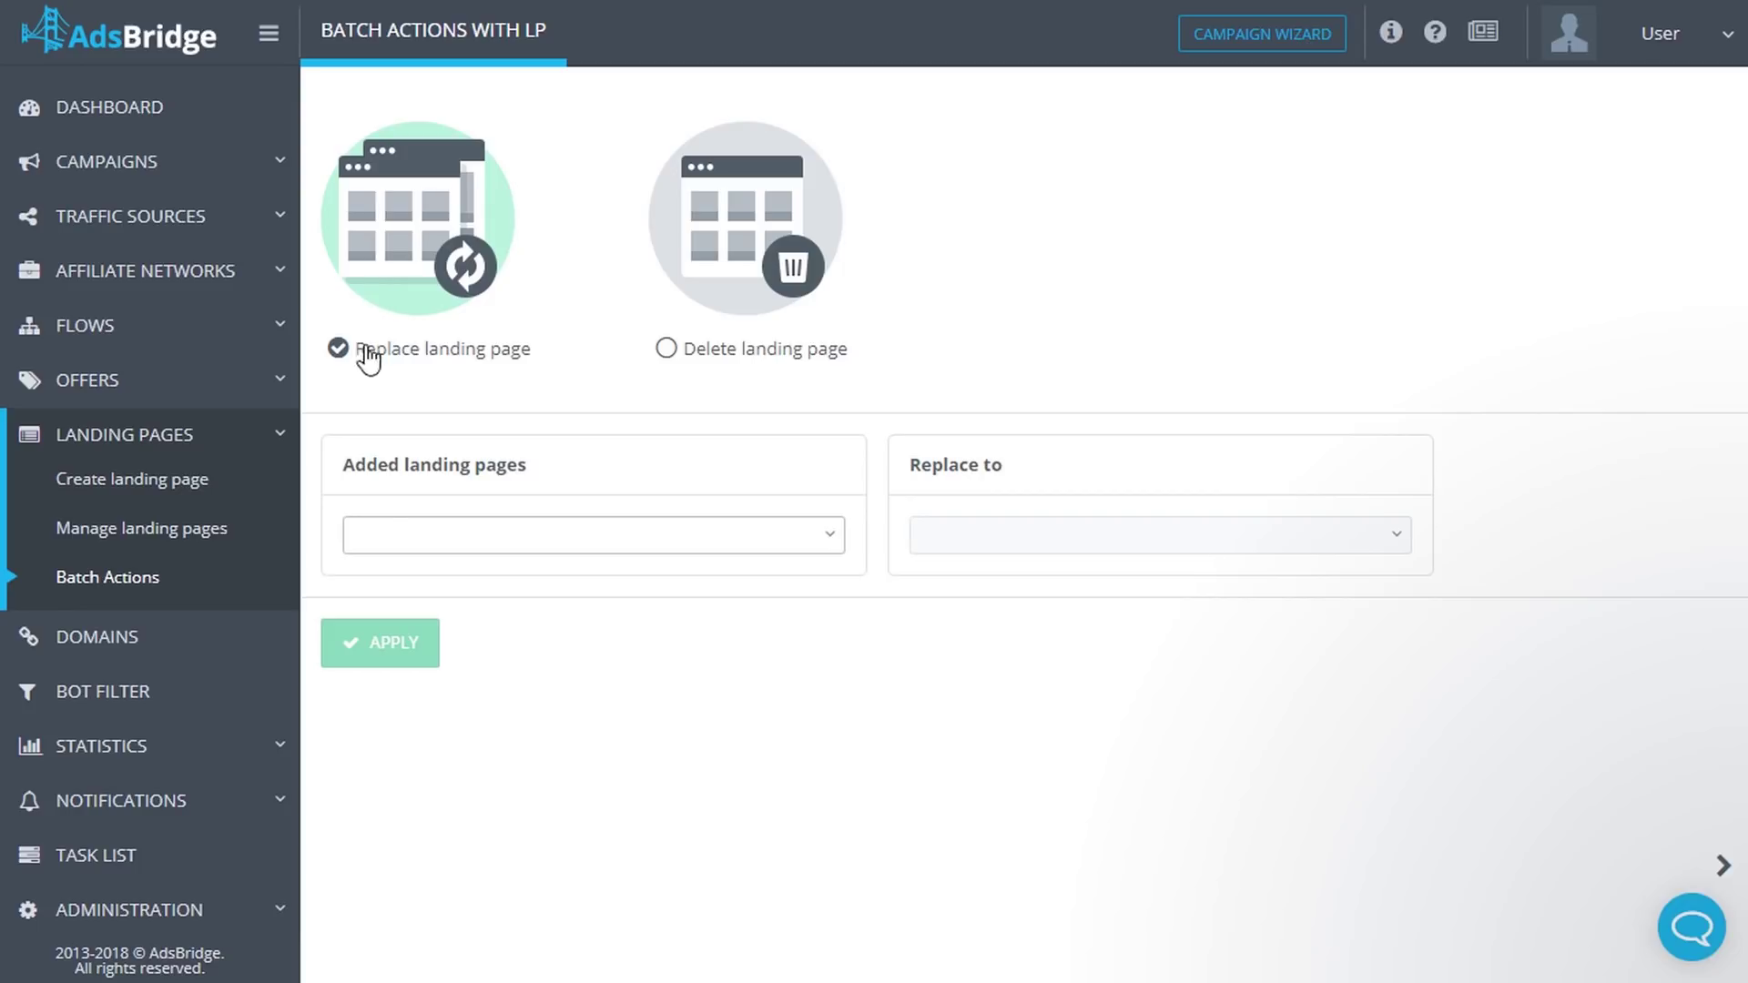
pyautogui.click(443, 537)
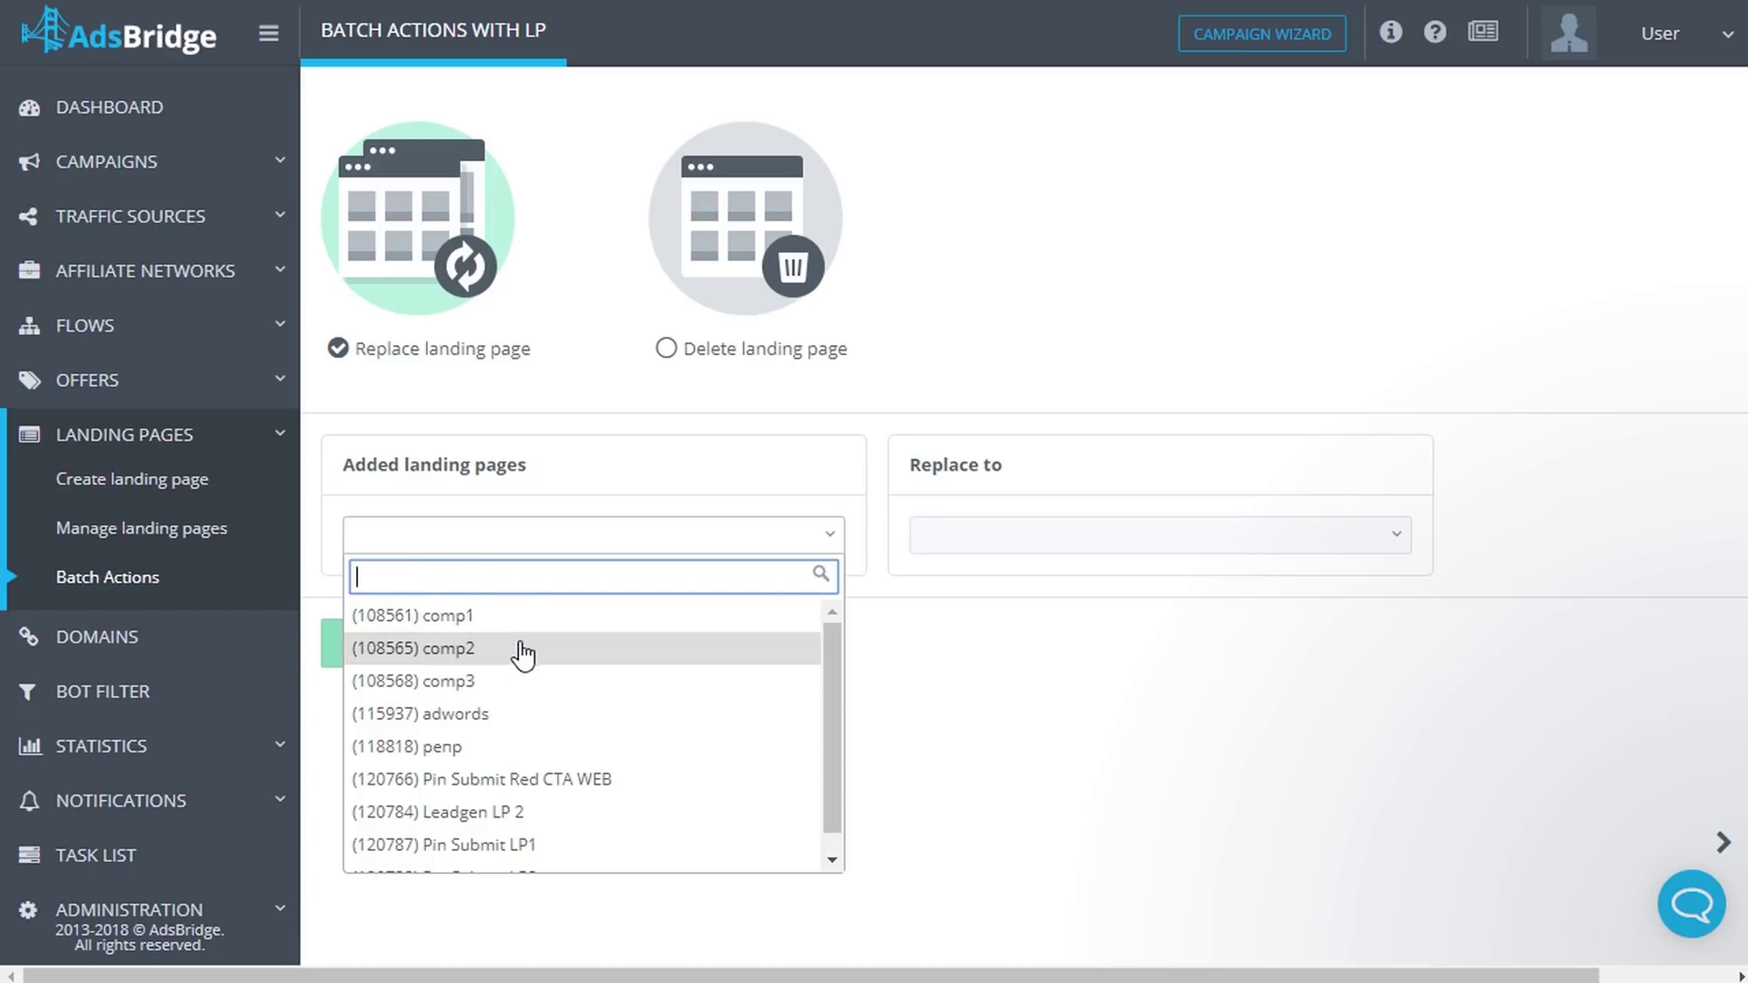
pyautogui.click(510, 716)
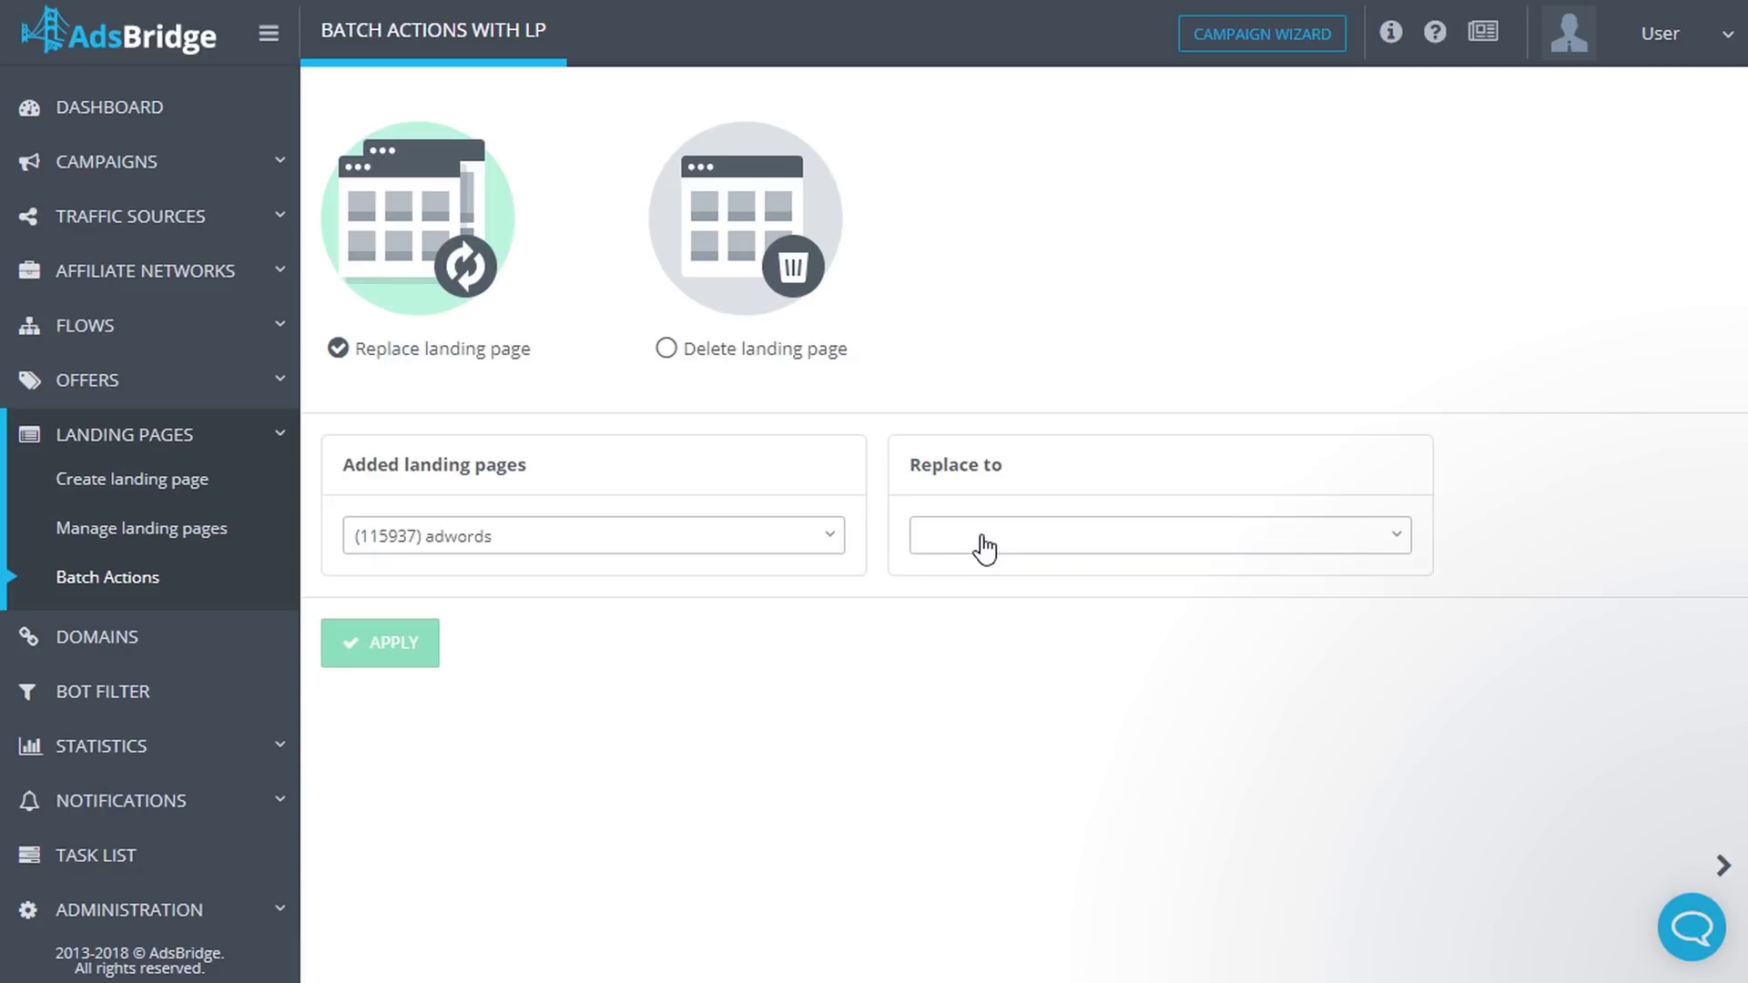
# - Choose (124074) One as the replacement landing page
pyautogui.click(1033, 545)
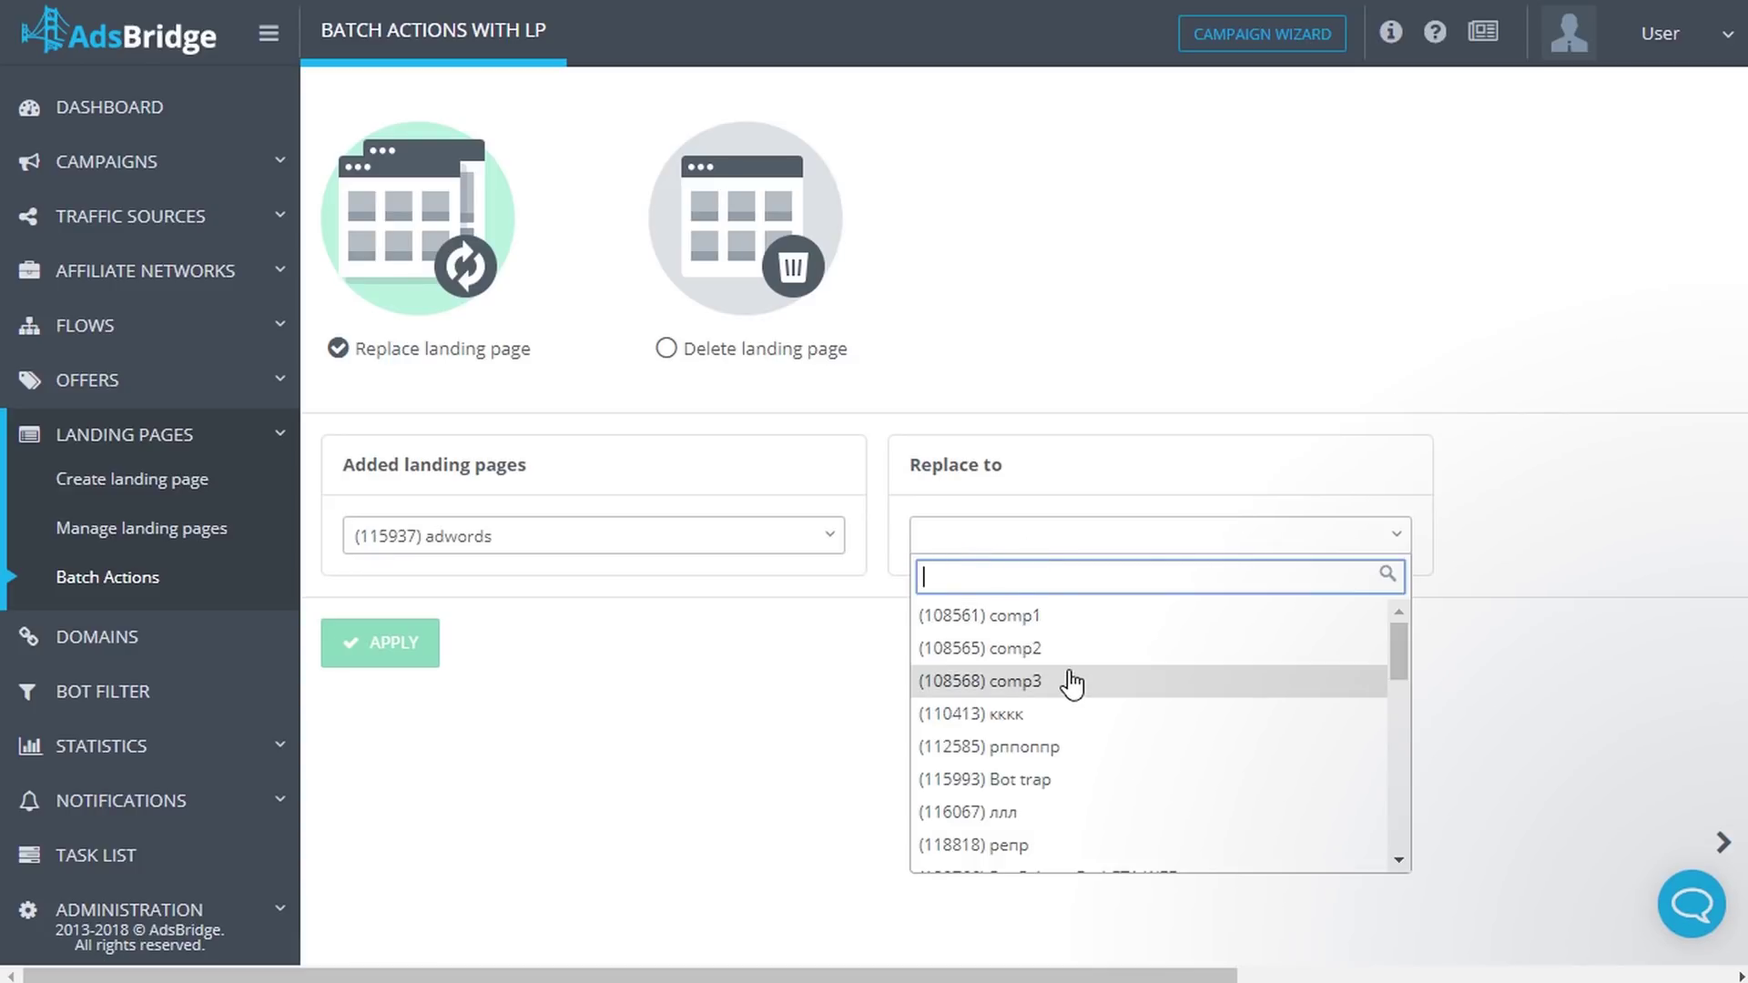
pyautogui.scroll(-5, 1073, 677)
pyautogui.scroll(-5, 1072, 677)
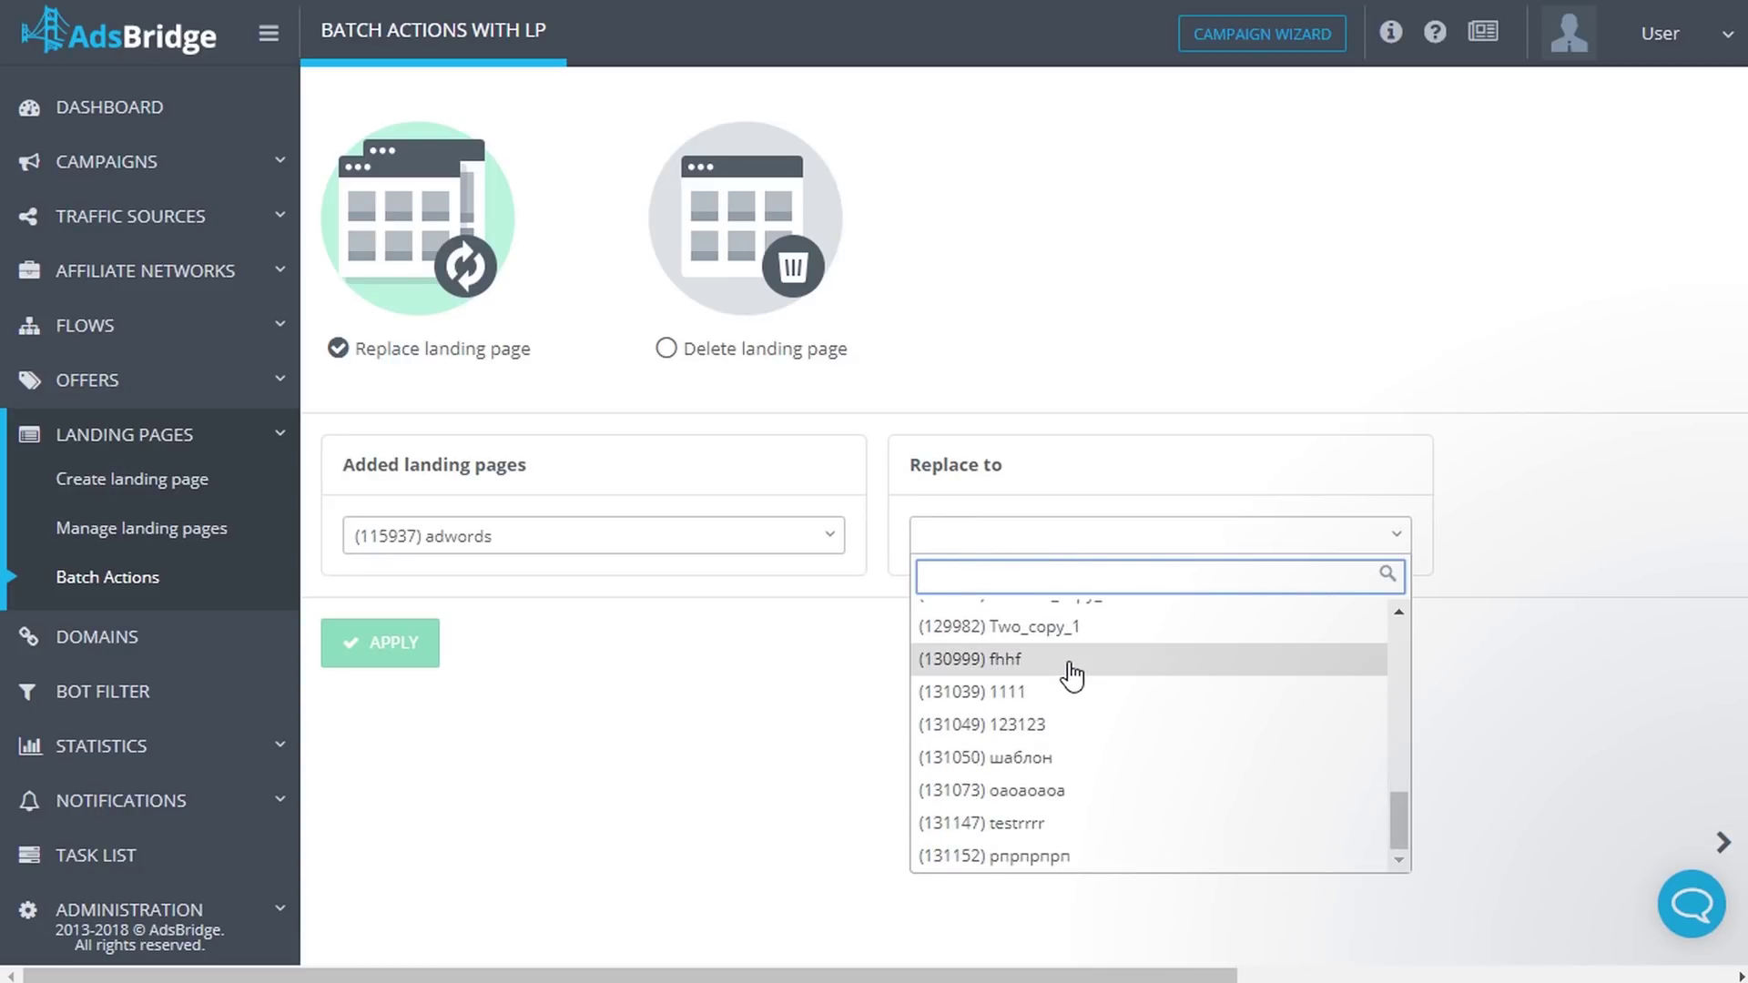
pyautogui.scroll(5, 1071, 669)
pyautogui.scroll(2, 1069, 667)
pyautogui.scroll(-2, 1058, 729)
pyautogui.click(1033, 628)
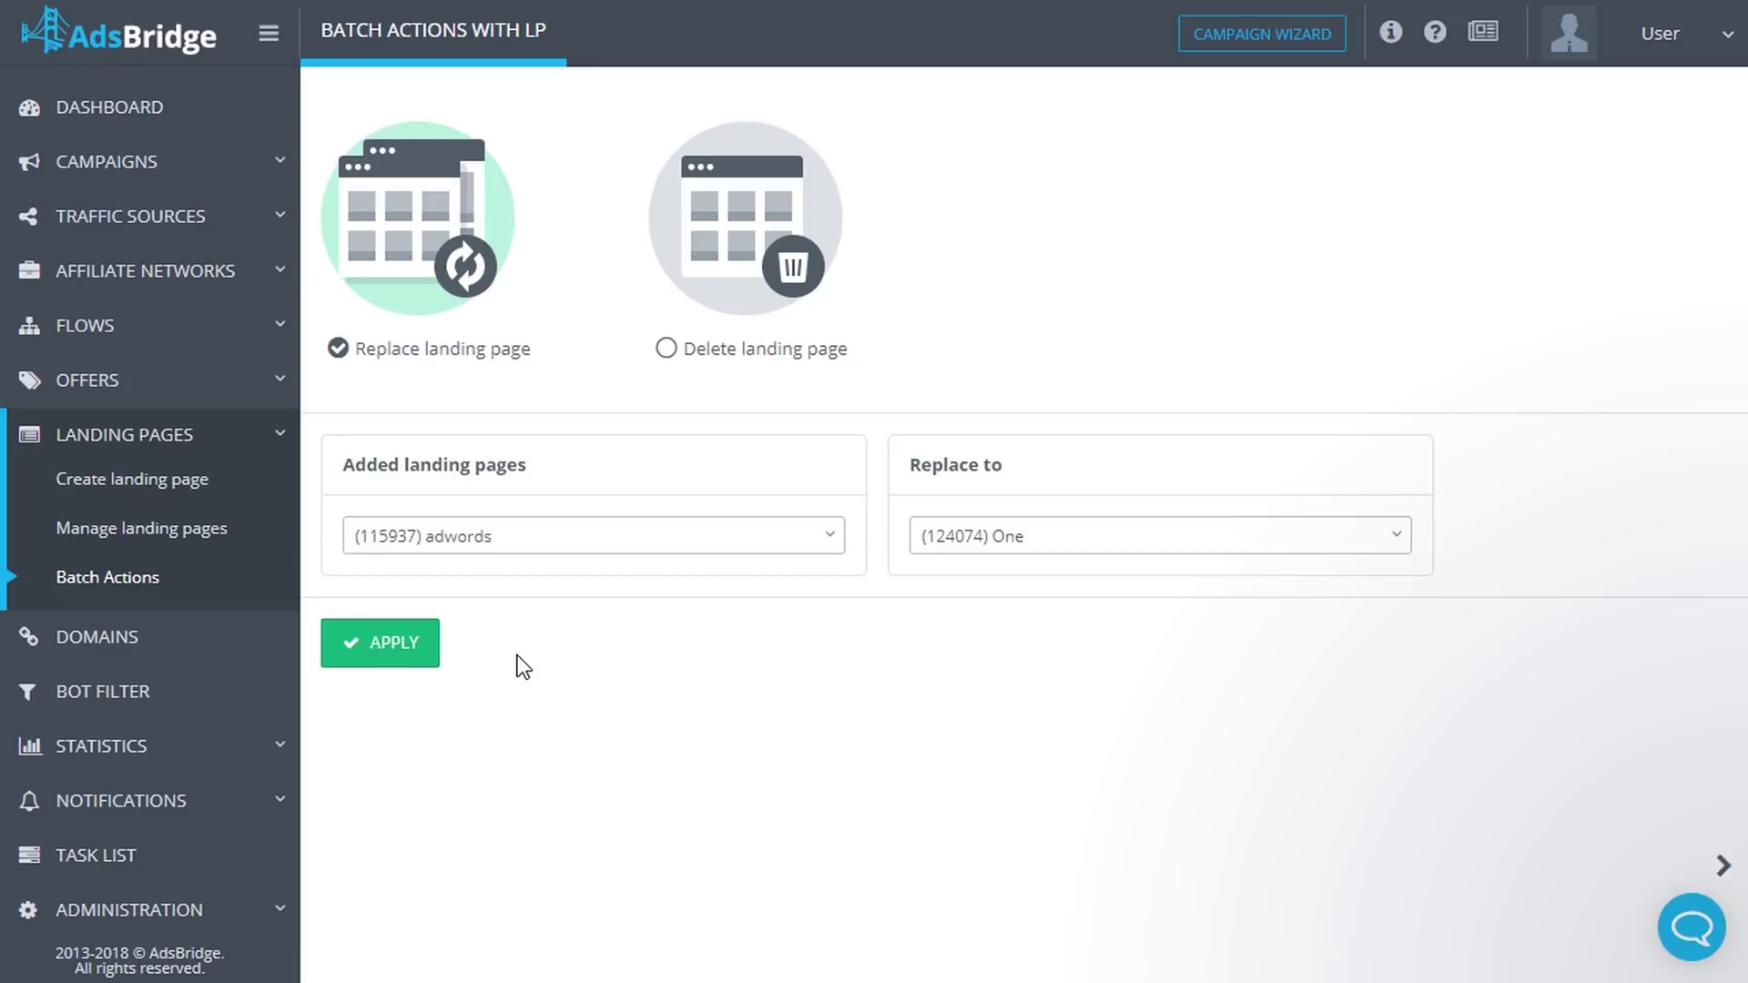
# - Switch the batch action to Delete landing page and pick (108561) comp1
pyautogui.click(669, 348)
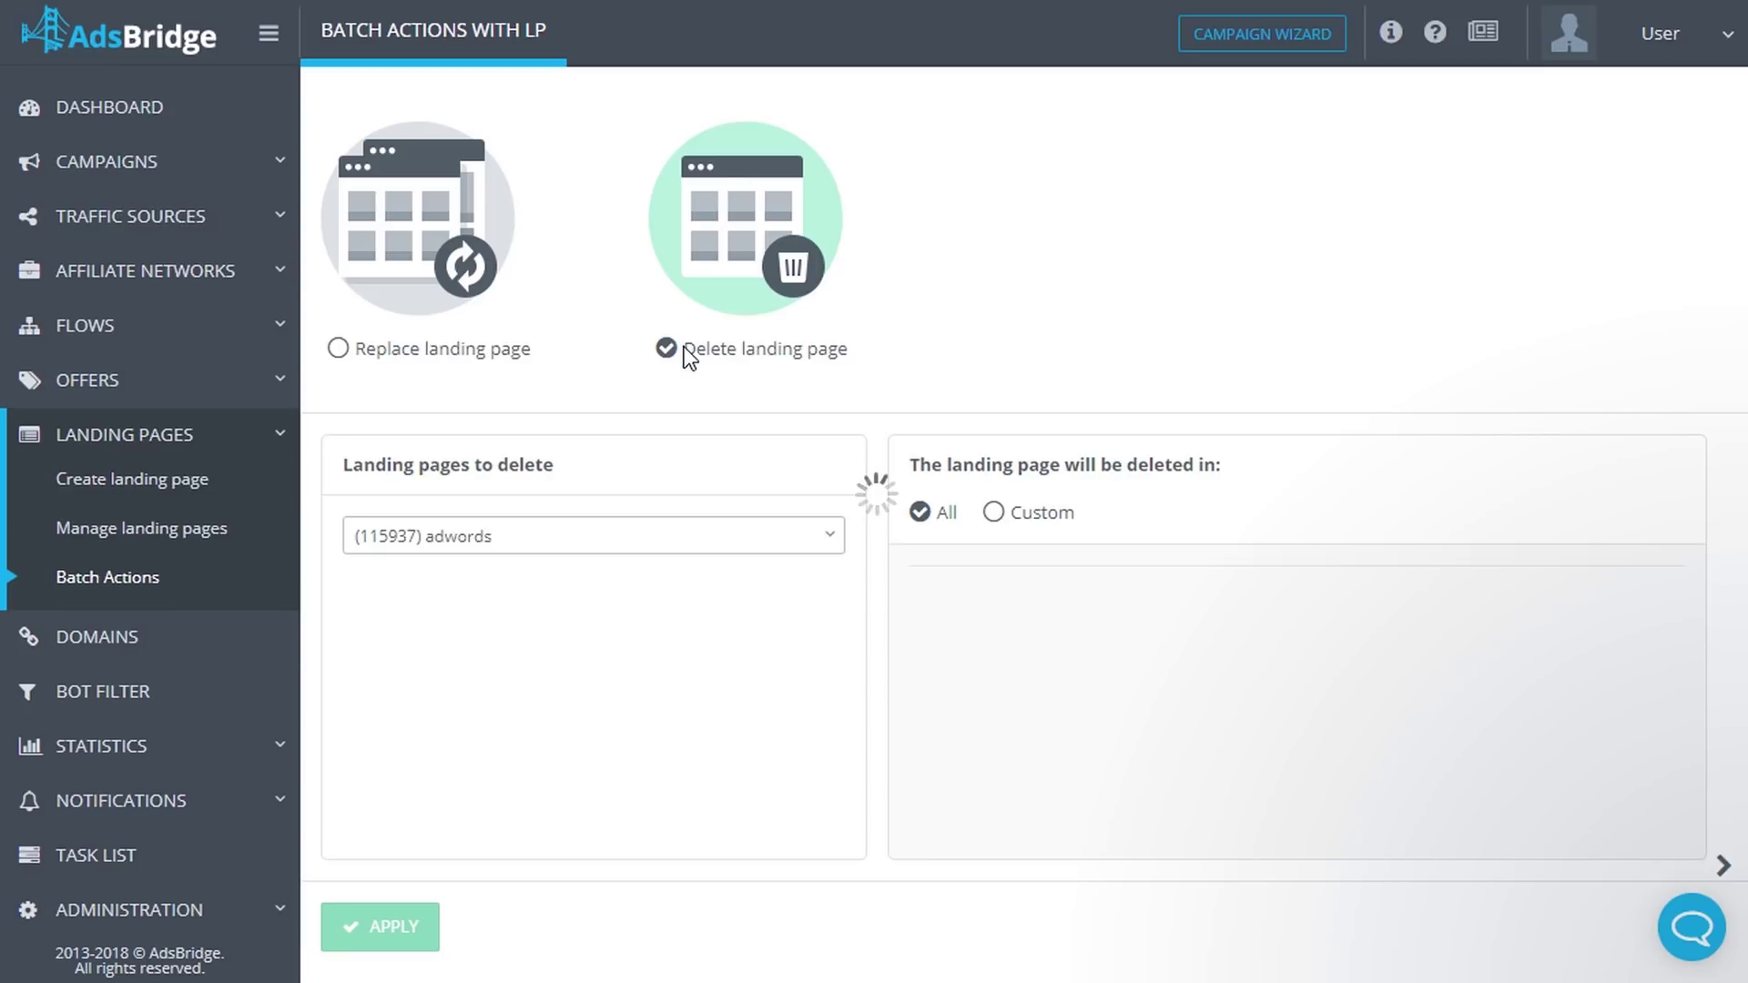
pyautogui.click(593, 539)
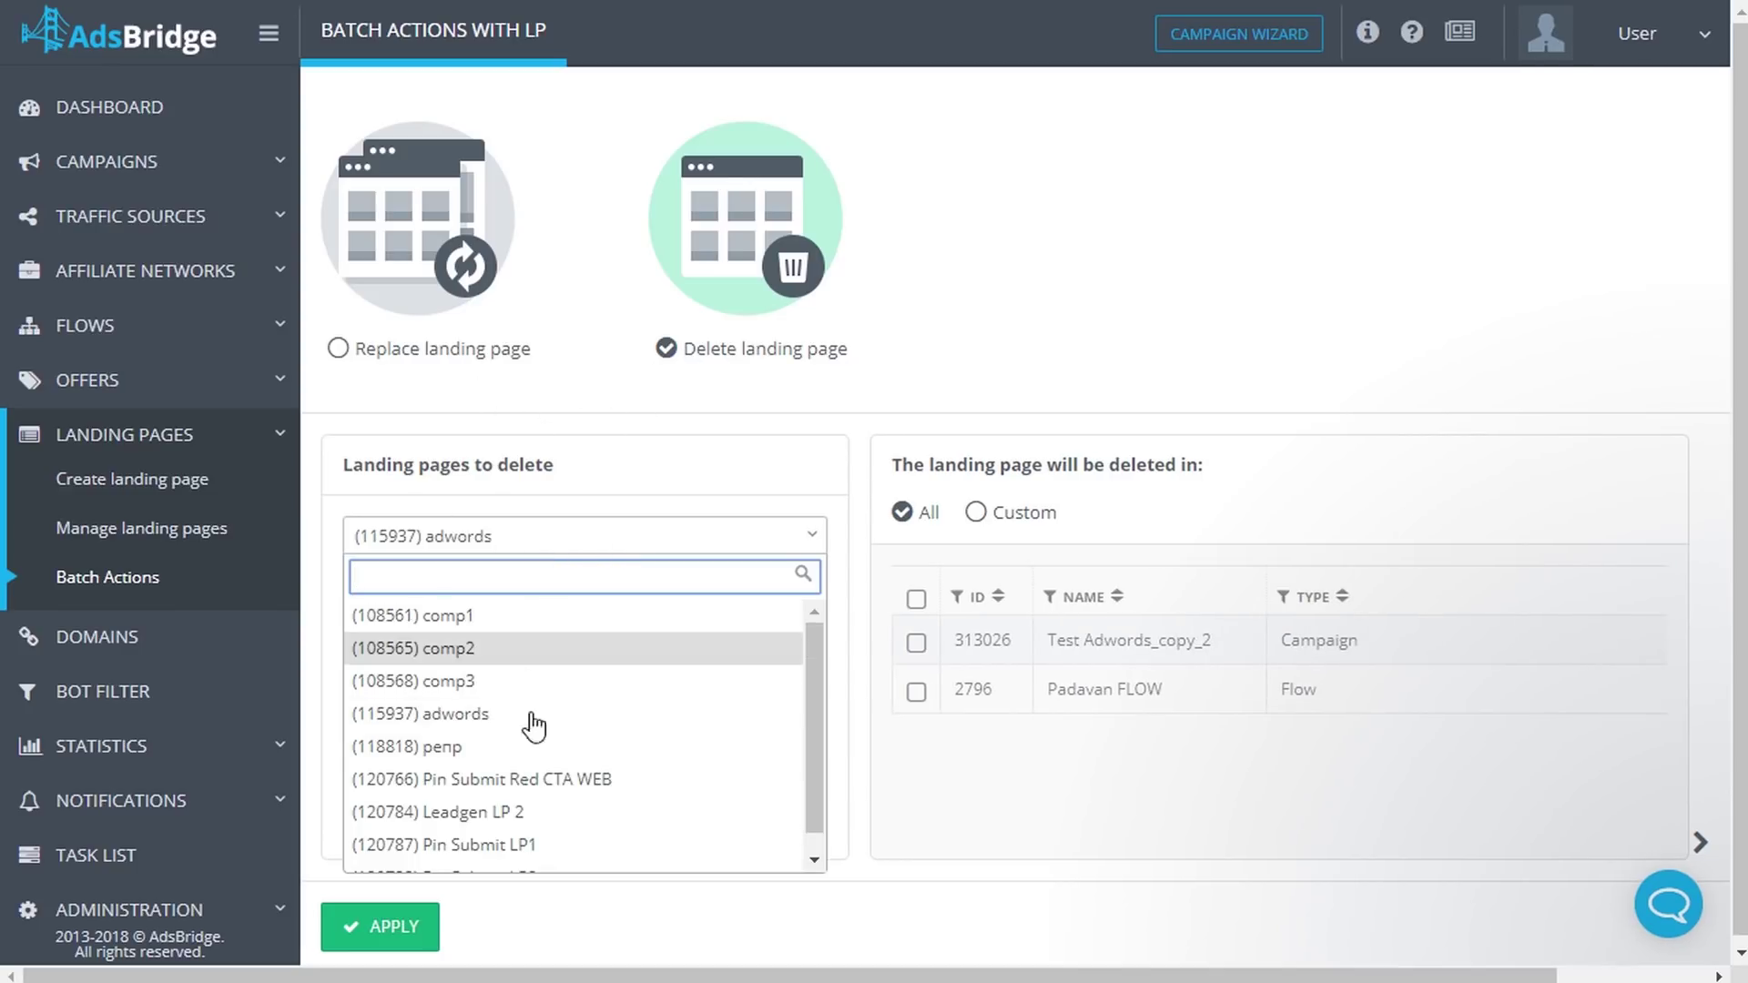
pyautogui.click(545, 781)
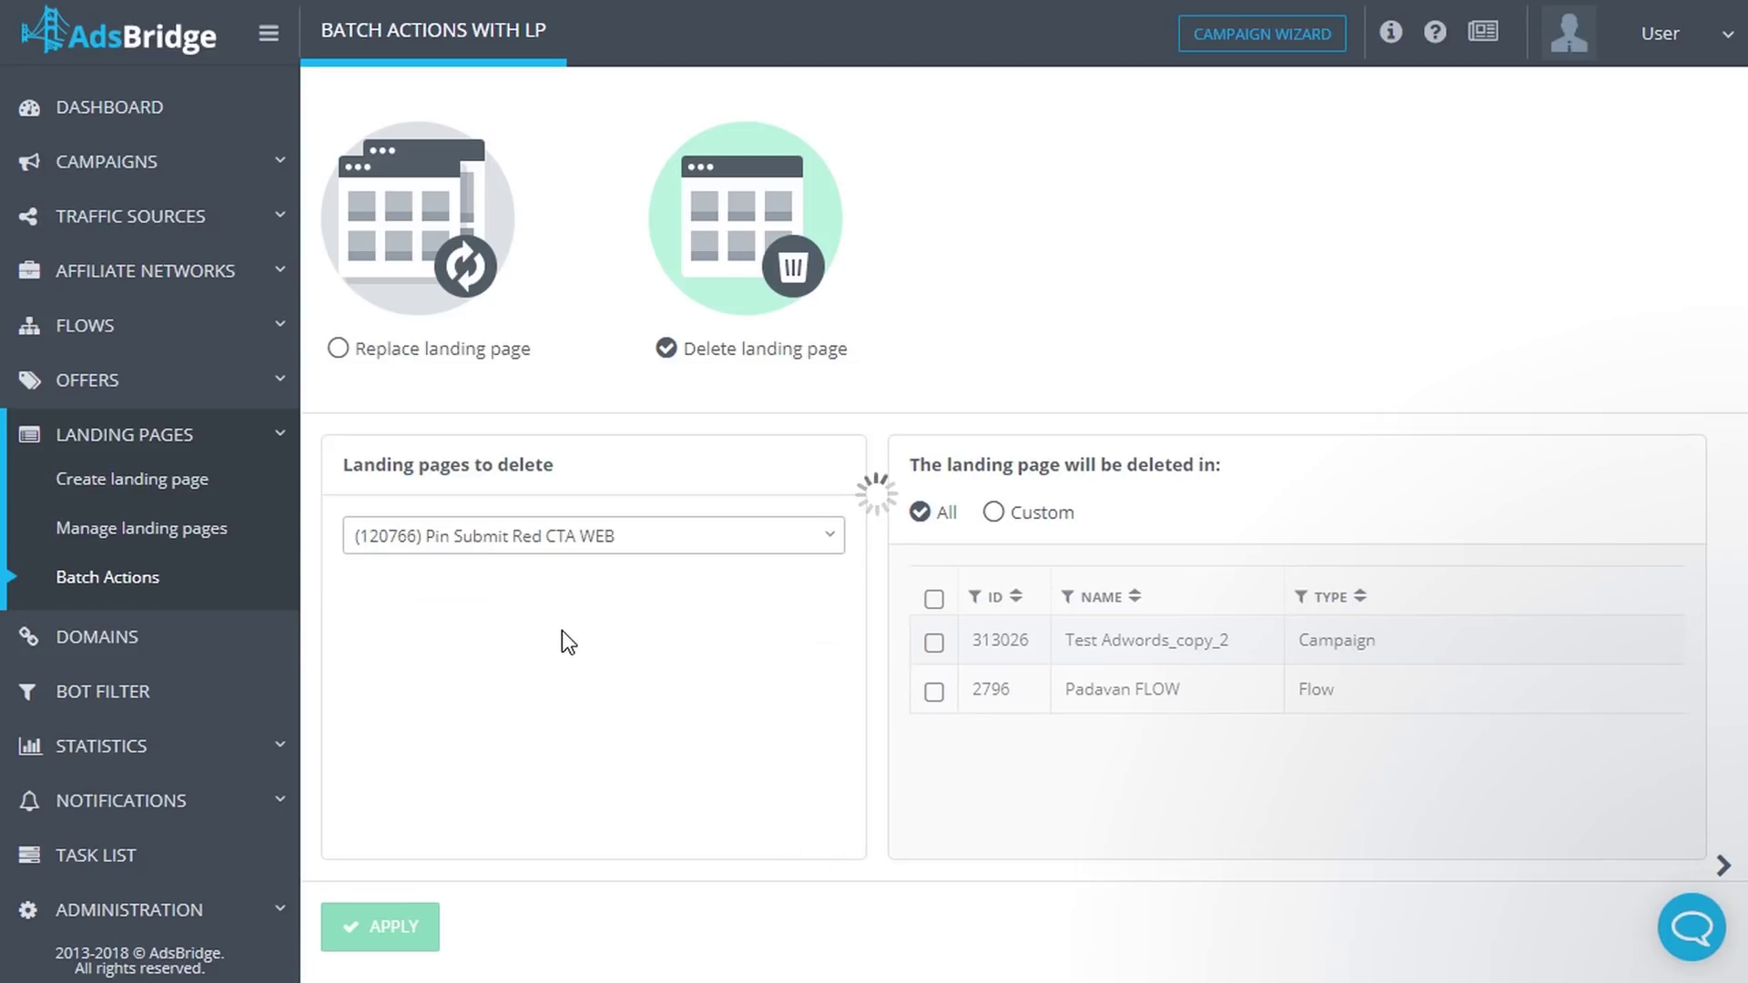
pyautogui.click(585, 547)
pyautogui.click(503, 629)
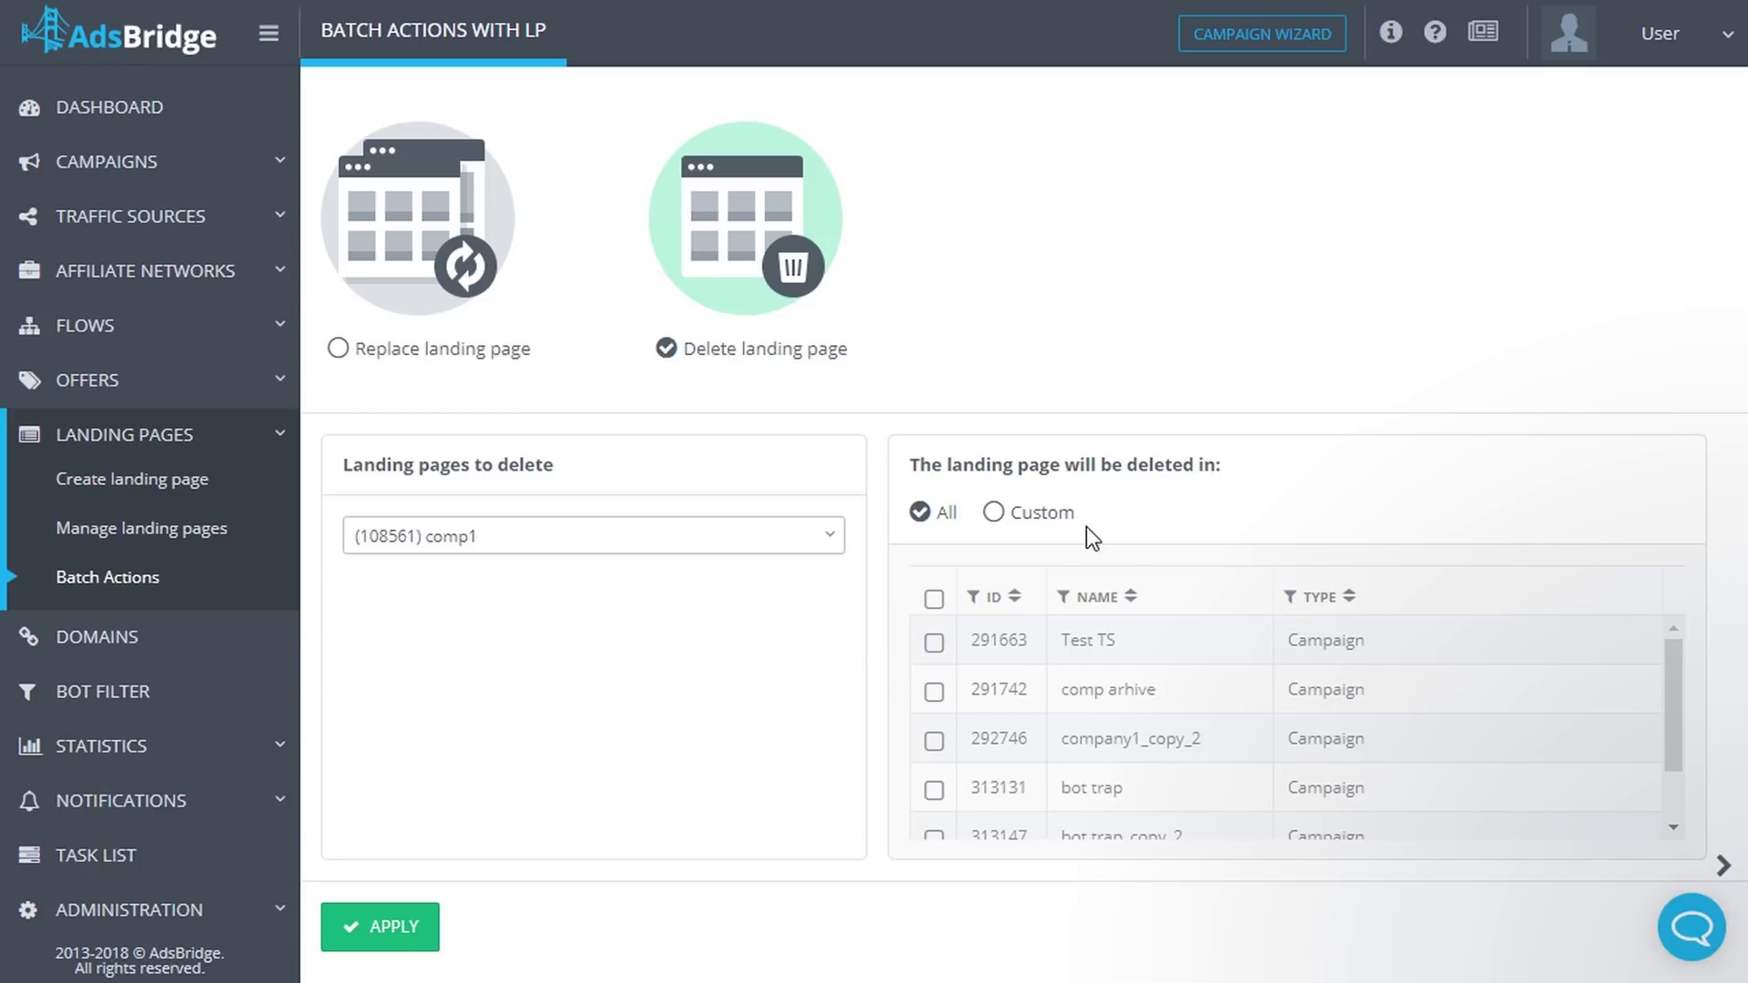
# - Limit the deletion to the Test TS and comp arhive campaigns and submit it
pyautogui.click(1023, 515)
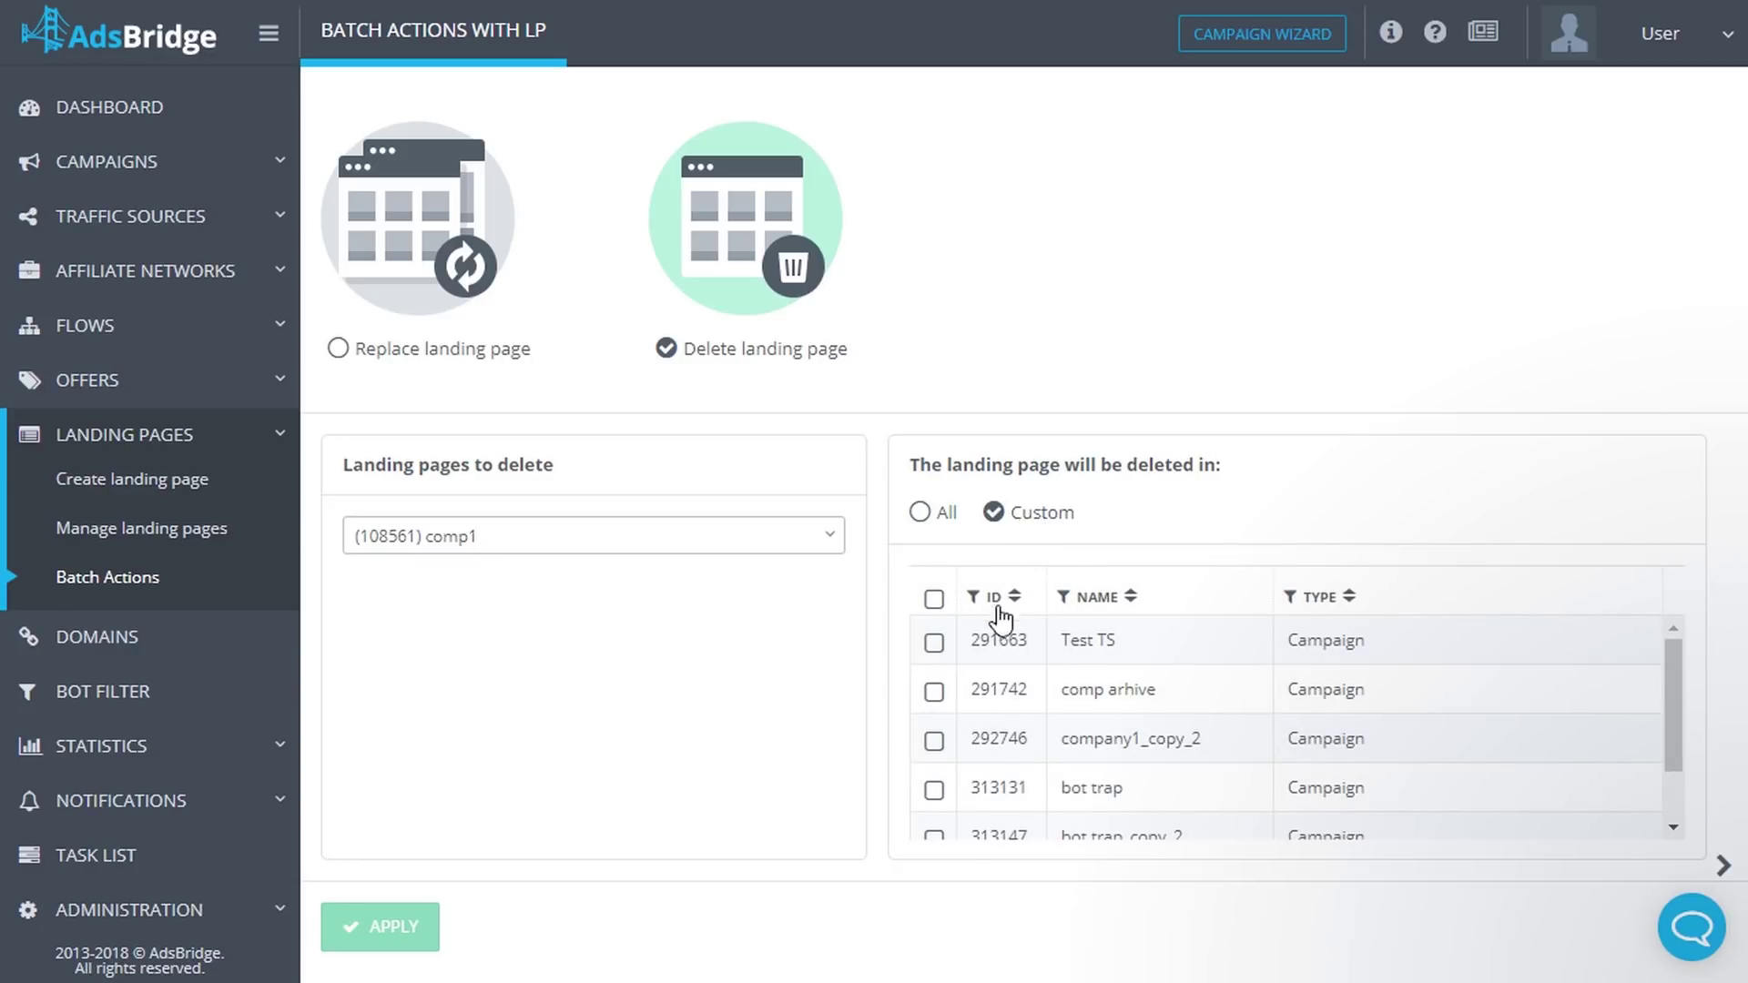
pyautogui.click(935, 643)
pyautogui.click(933, 692)
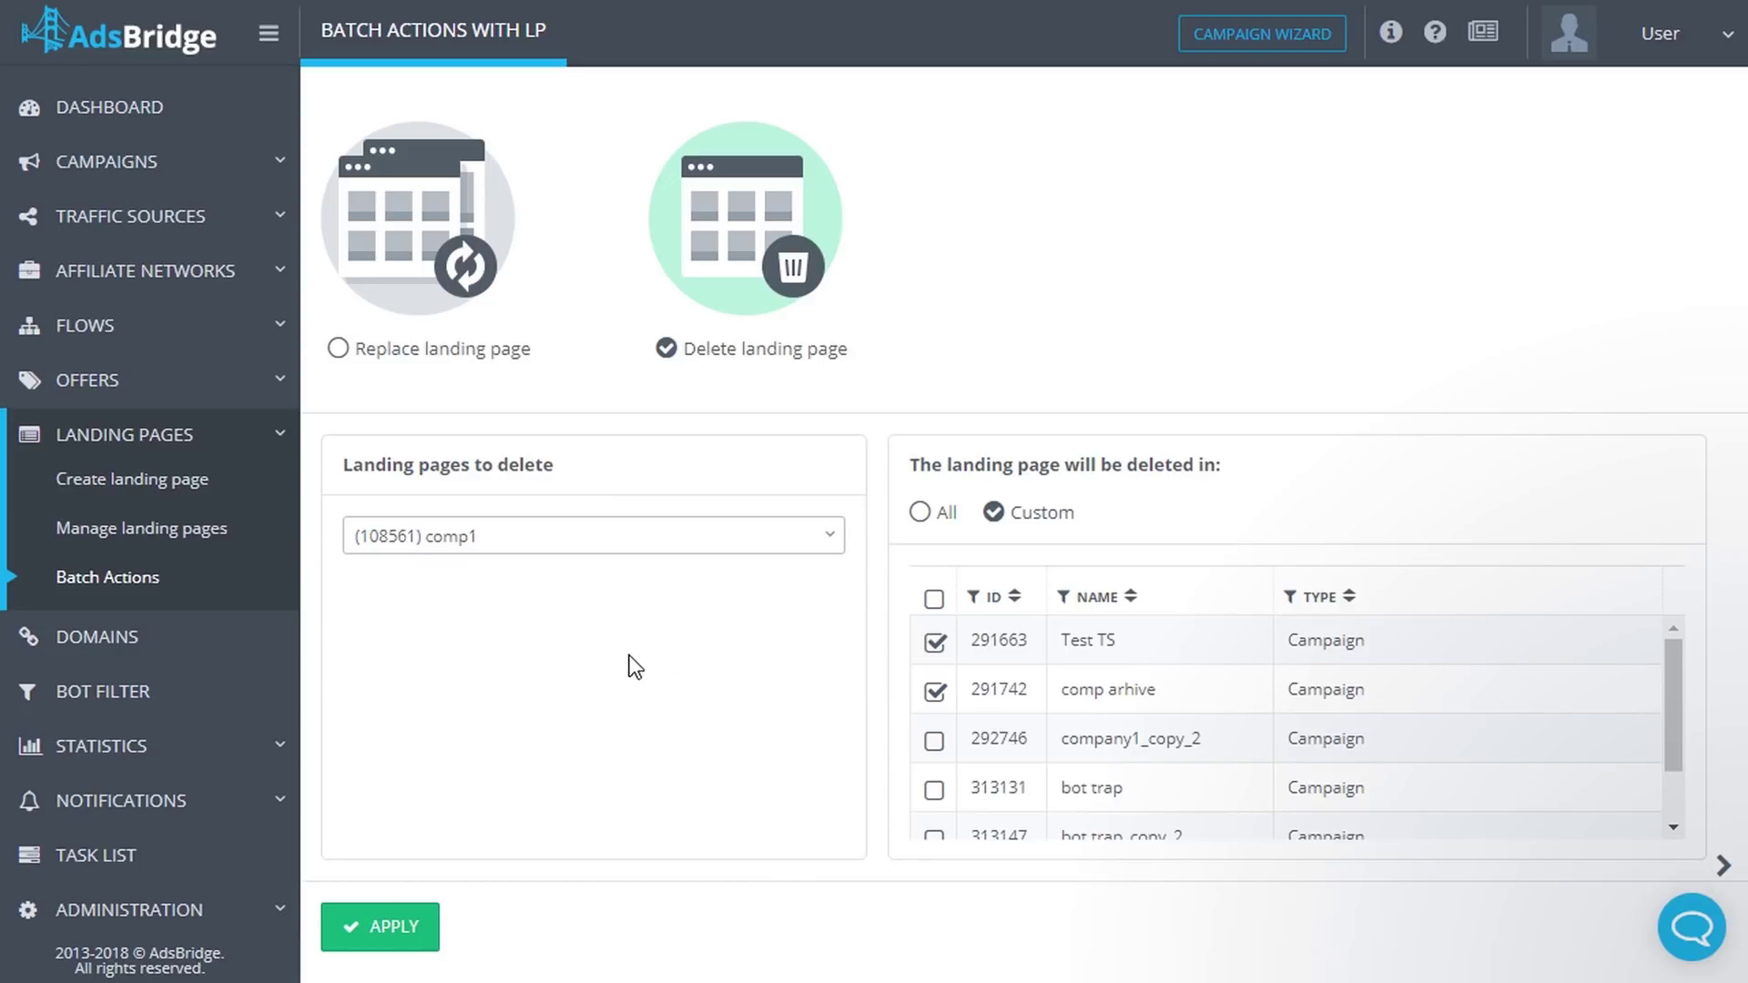
pyautogui.click(403, 932)
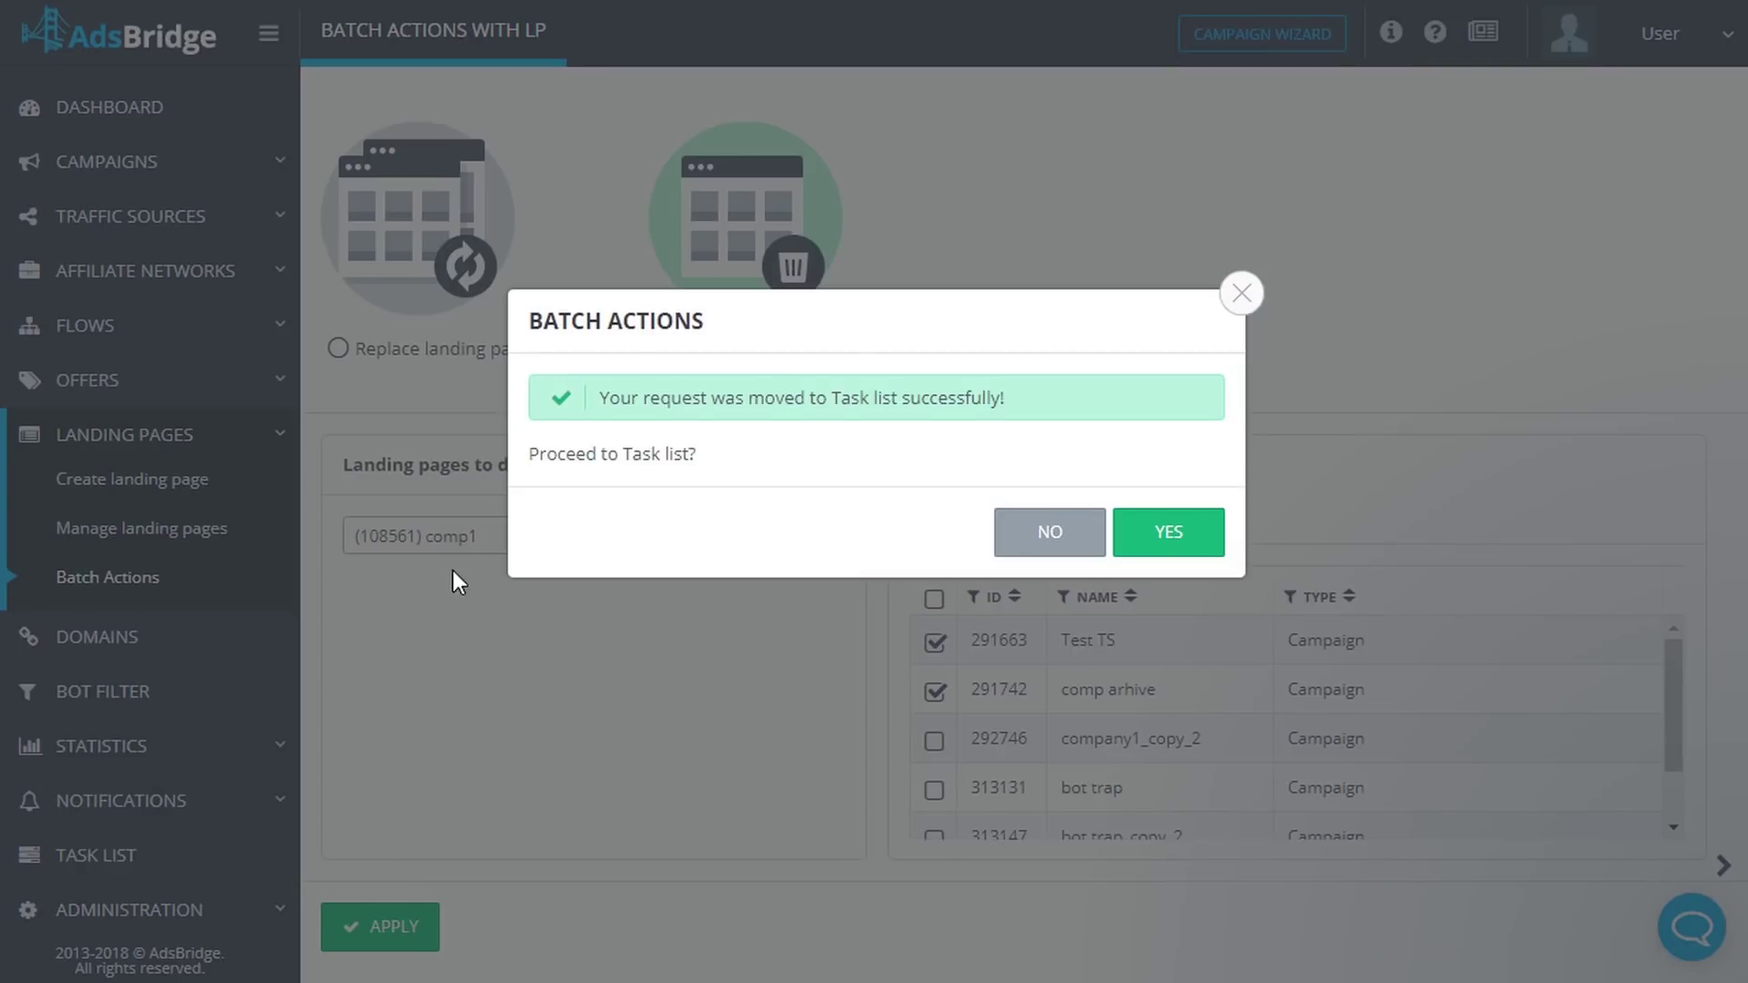
# - Confirm YES to go to the Task list holding the comp1 landing page deletion
pyautogui.click(1150, 532)
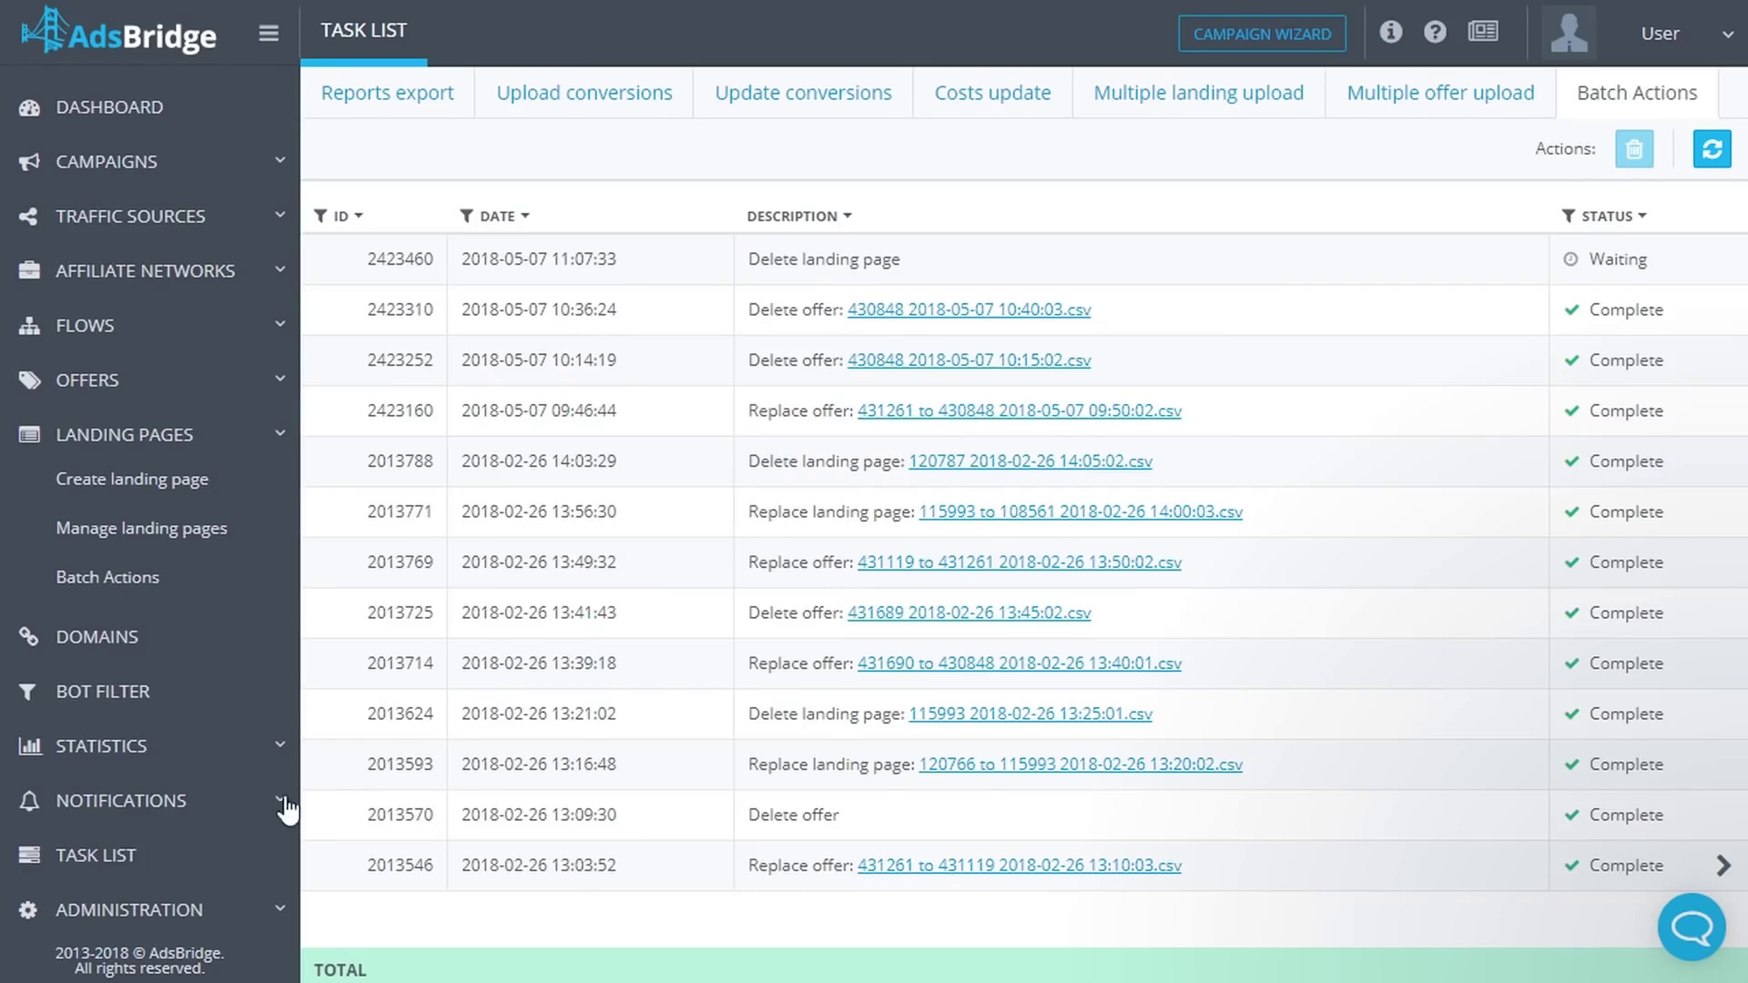